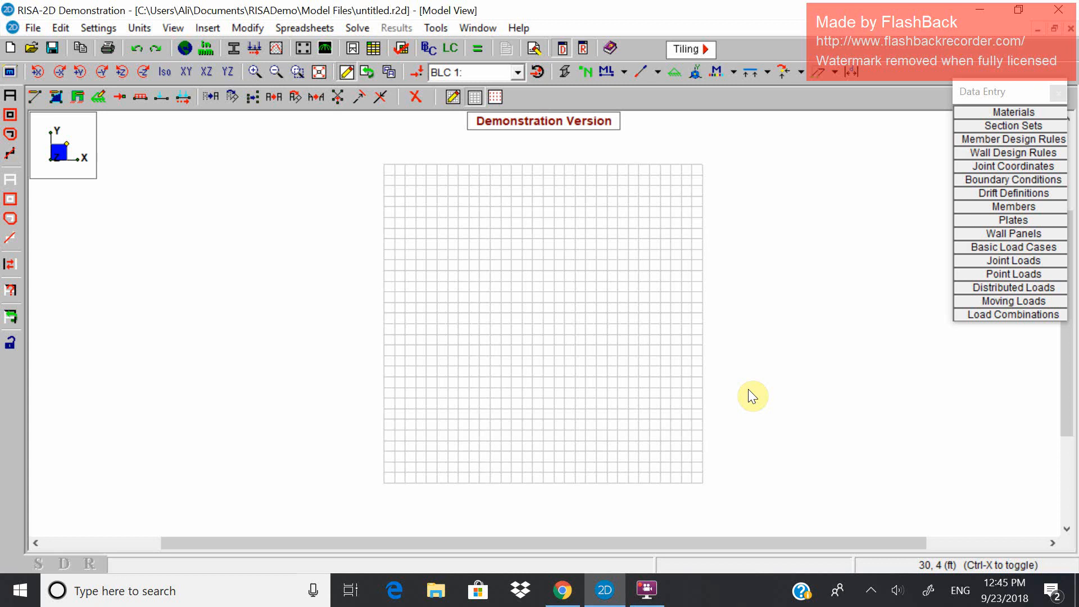
- Define two joints in the joint coordinates table, N1 at the origin and N2 at X 50 ft, Y 0
click(999, 167)
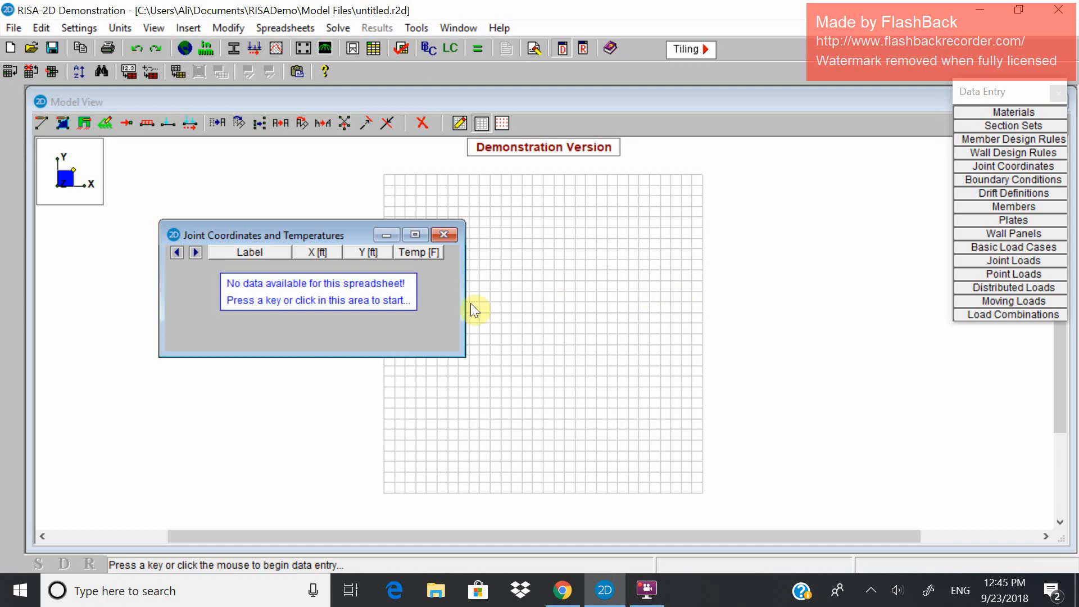
click(402, 305)
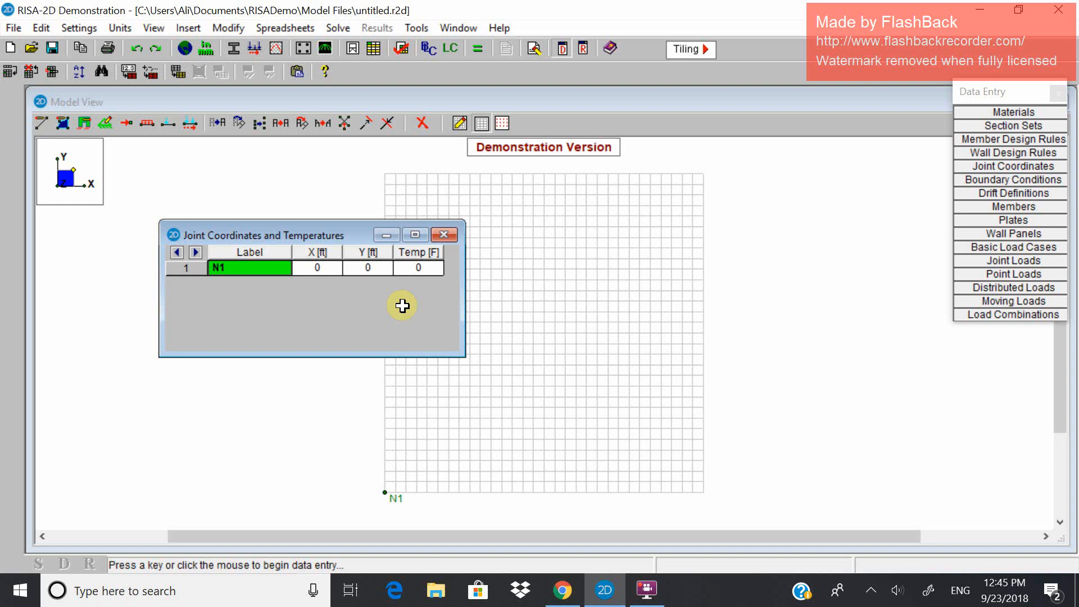
click(402, 306)
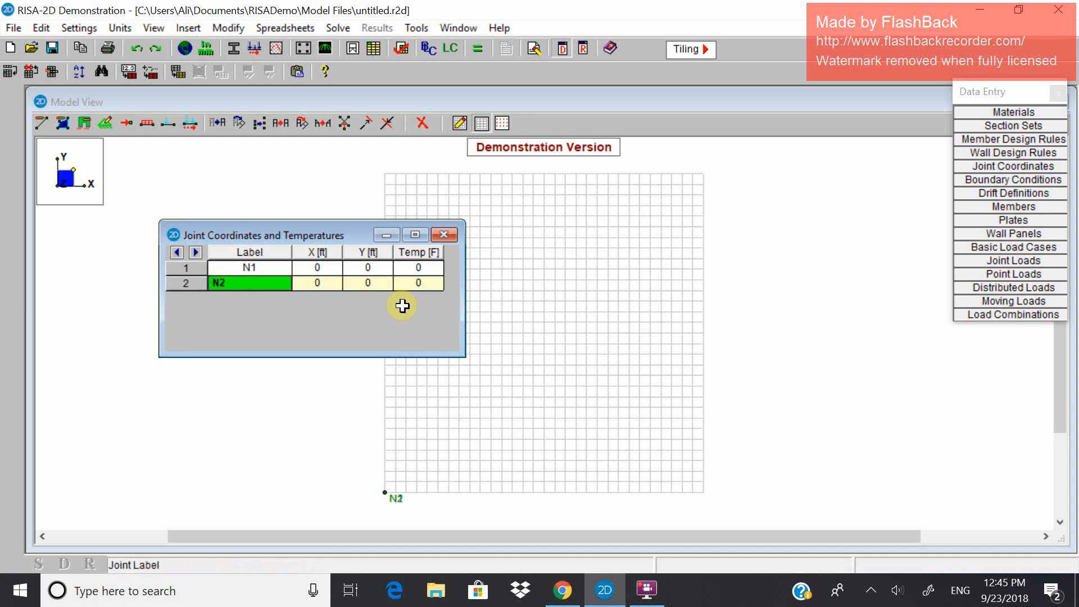
right_click(251, 284)
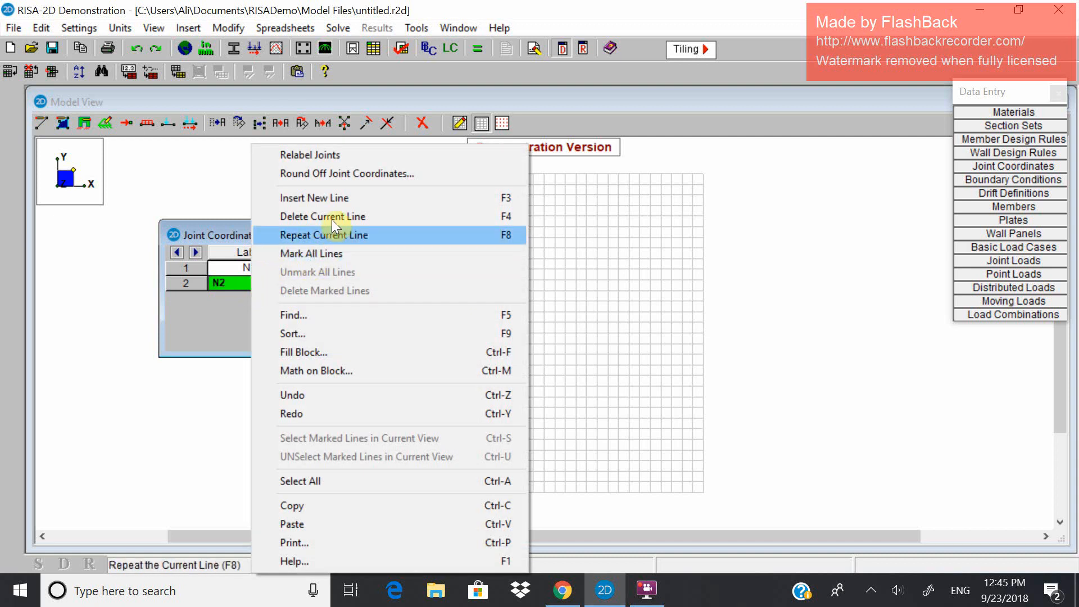
click(188, 306)
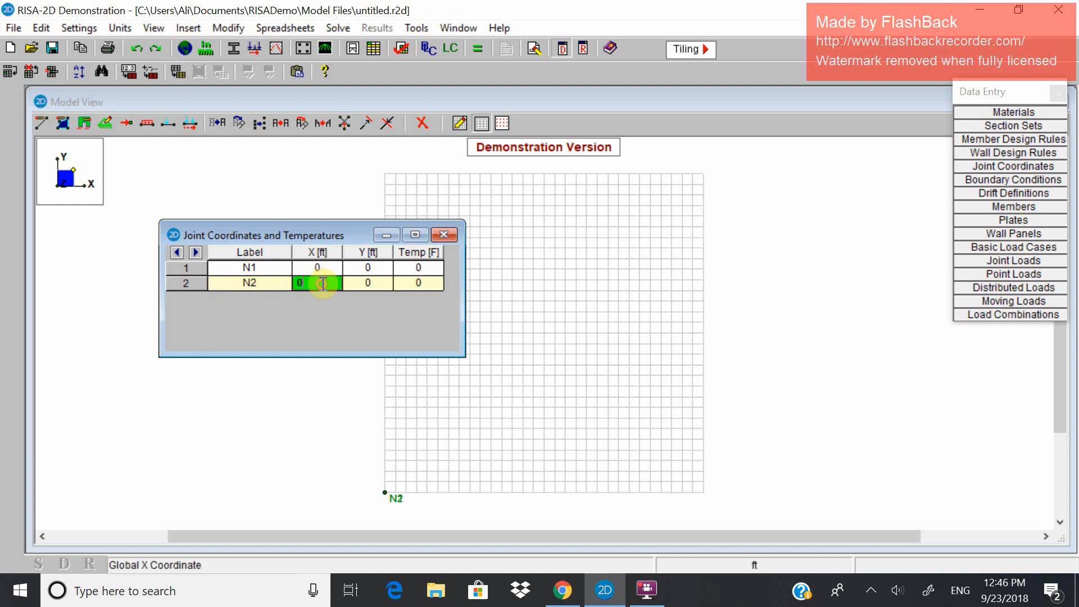
click(316, 282)
text(50)
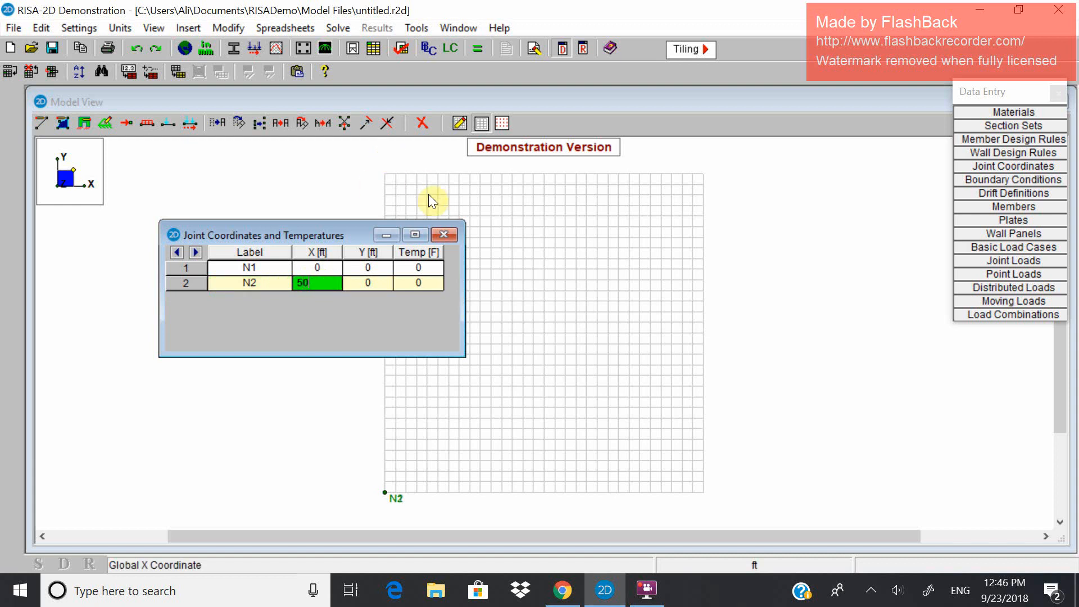
click(443, 235)
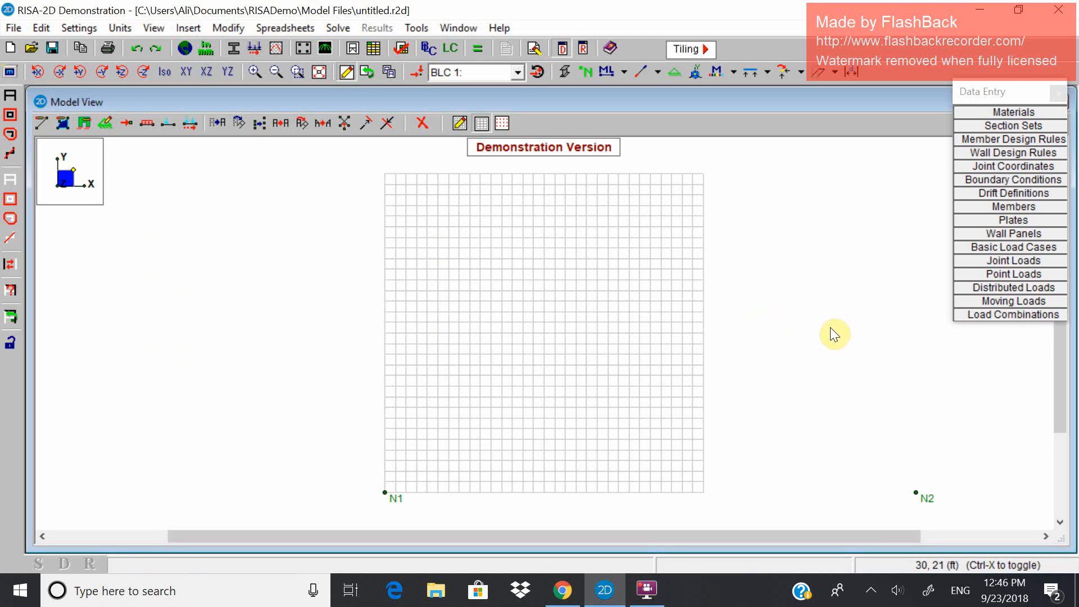
- Add boundary condition entries for joints N1 and N2
click(1010, 181)
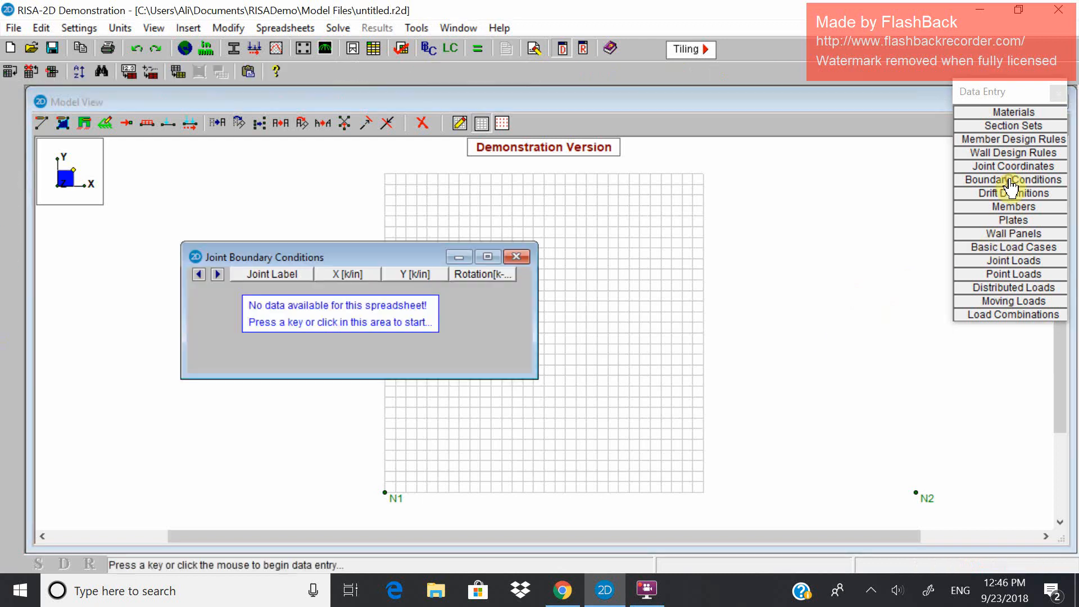
click(483, 321)
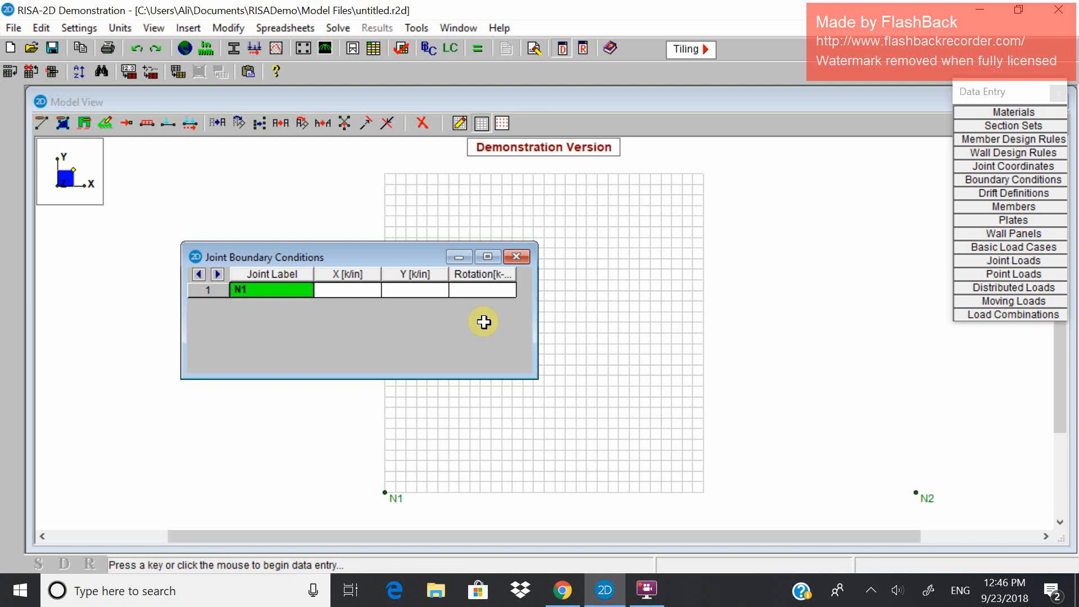
key(Return)
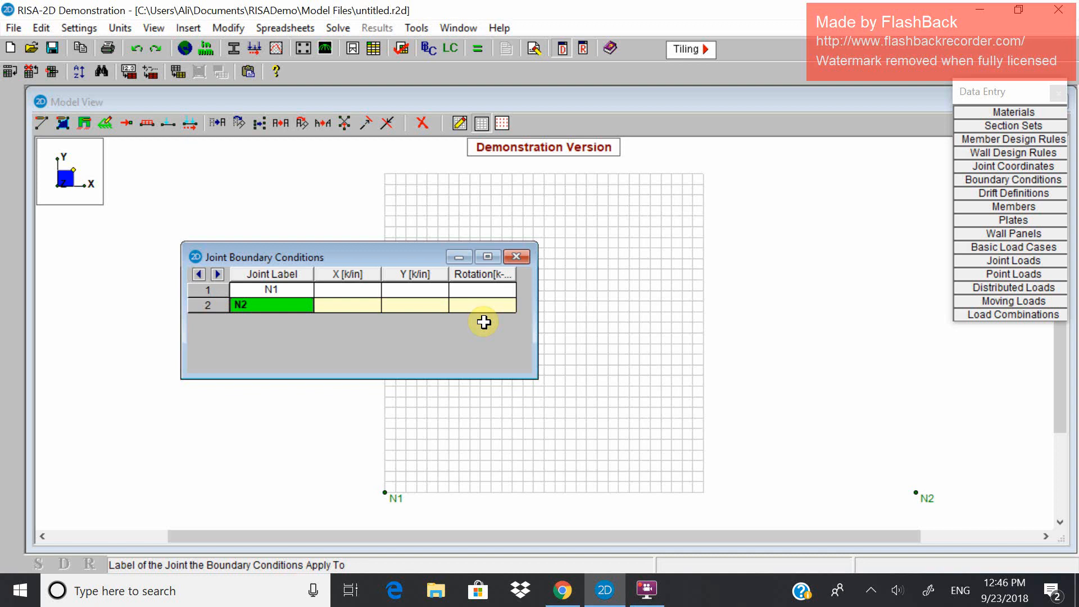
- Set the X boundary condition of both joints N1 and N2 to Reaction
click(370, 291)
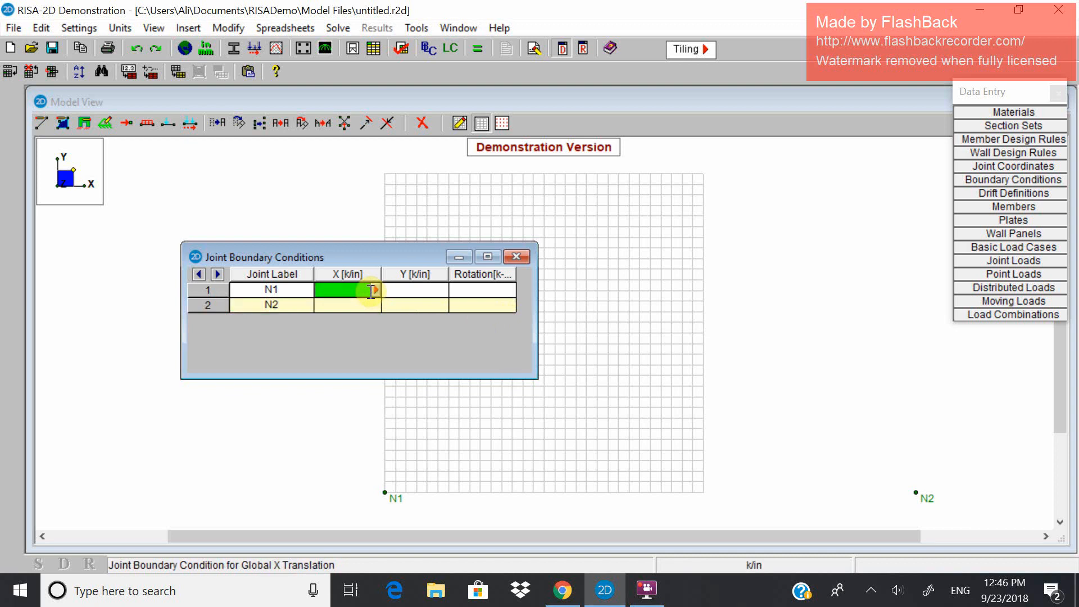
text(r)
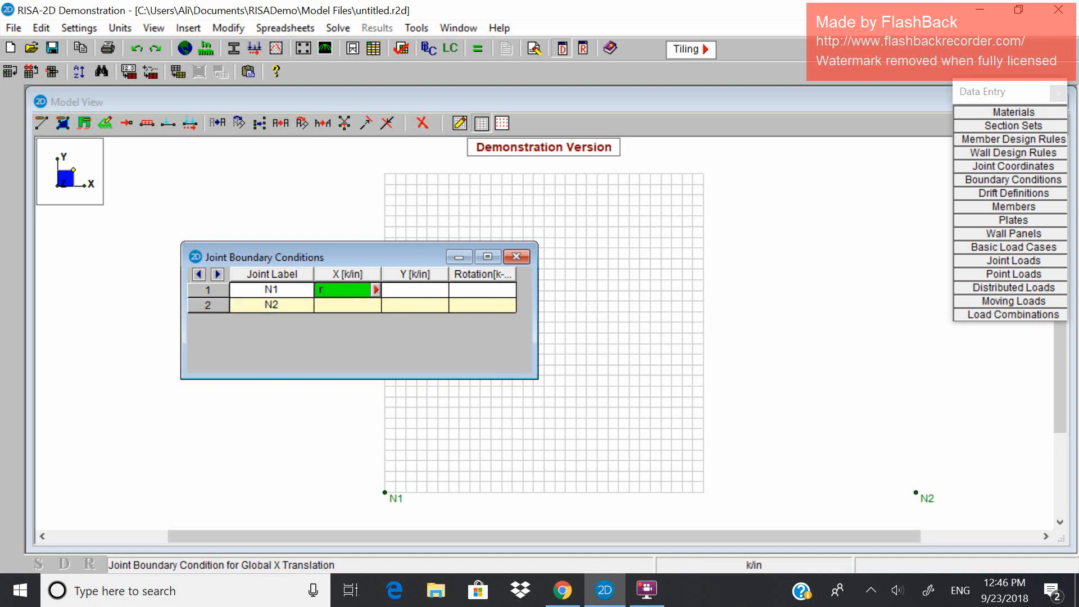
click(358, 305)
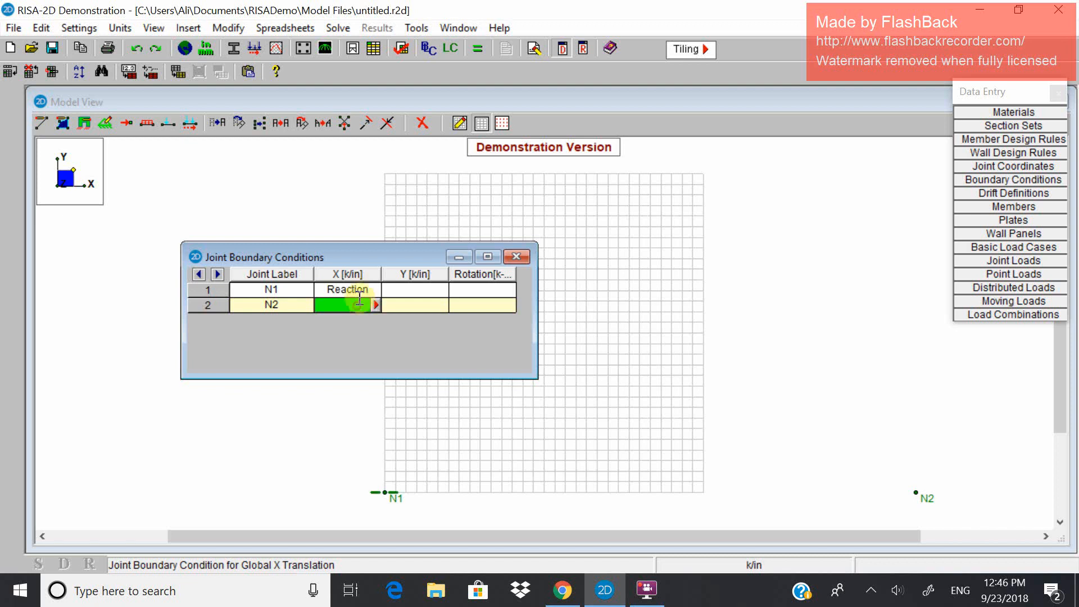
click(360, 290)
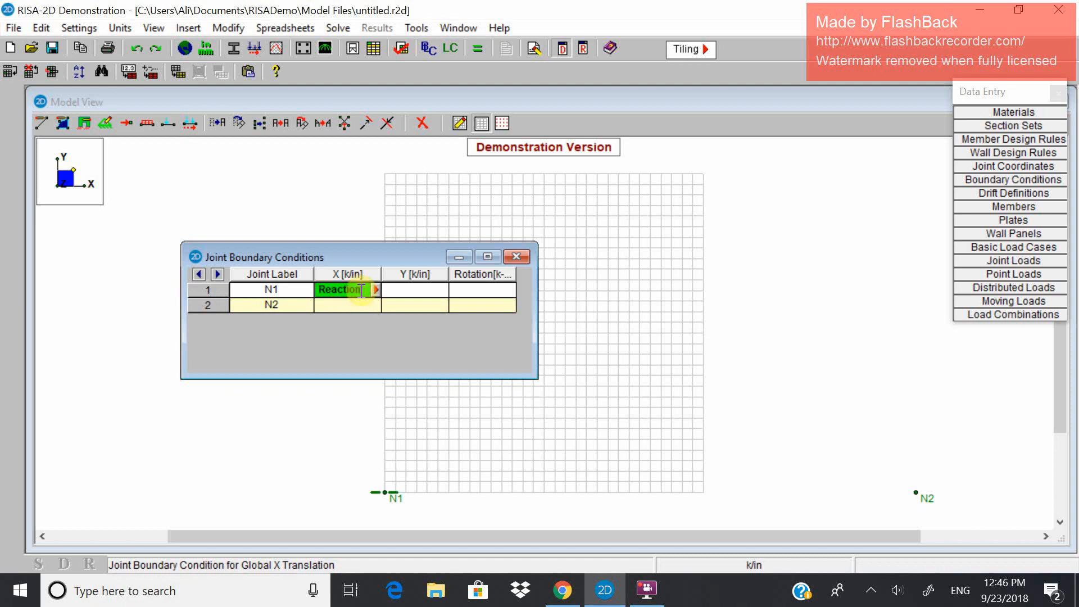
key(BackSpace)
text(R)
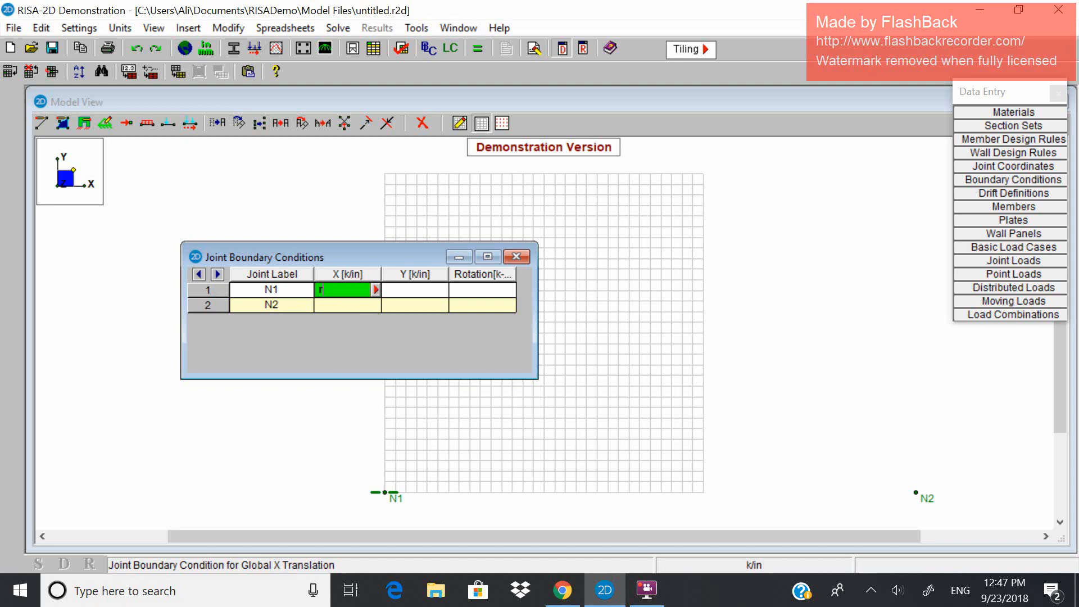
click(332, 305)
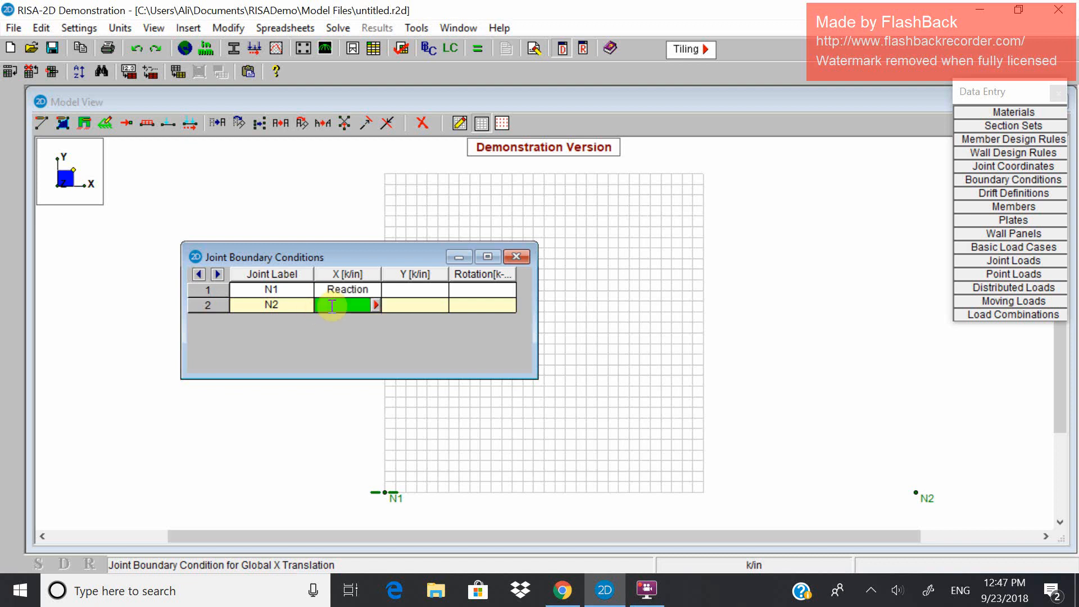
text(r)
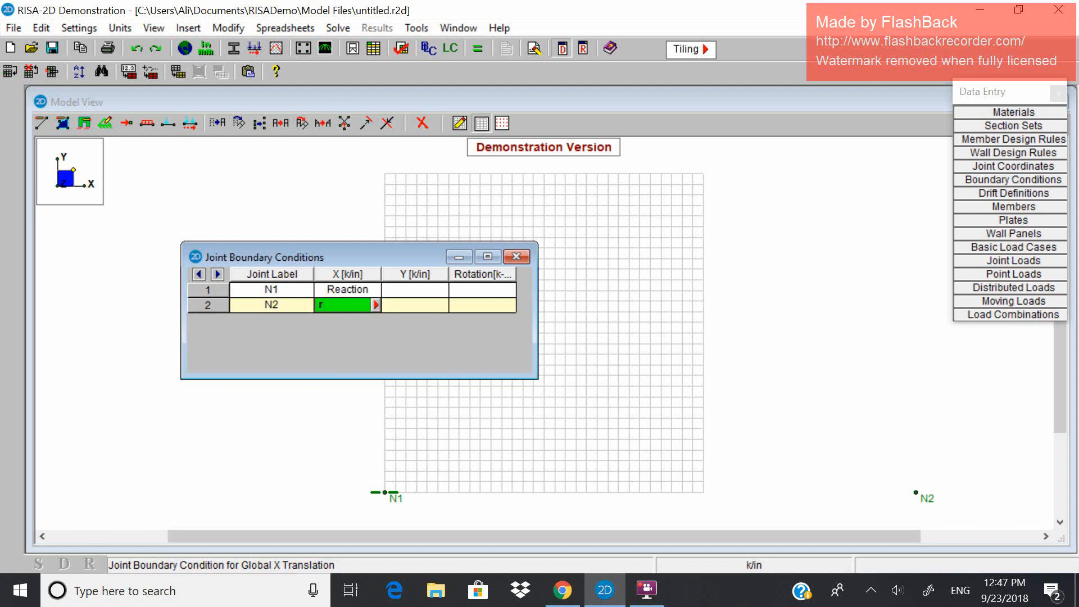
- Set joint N1's Y boundary condition to Reaction and close the boundary conditions table
click(404, 288)
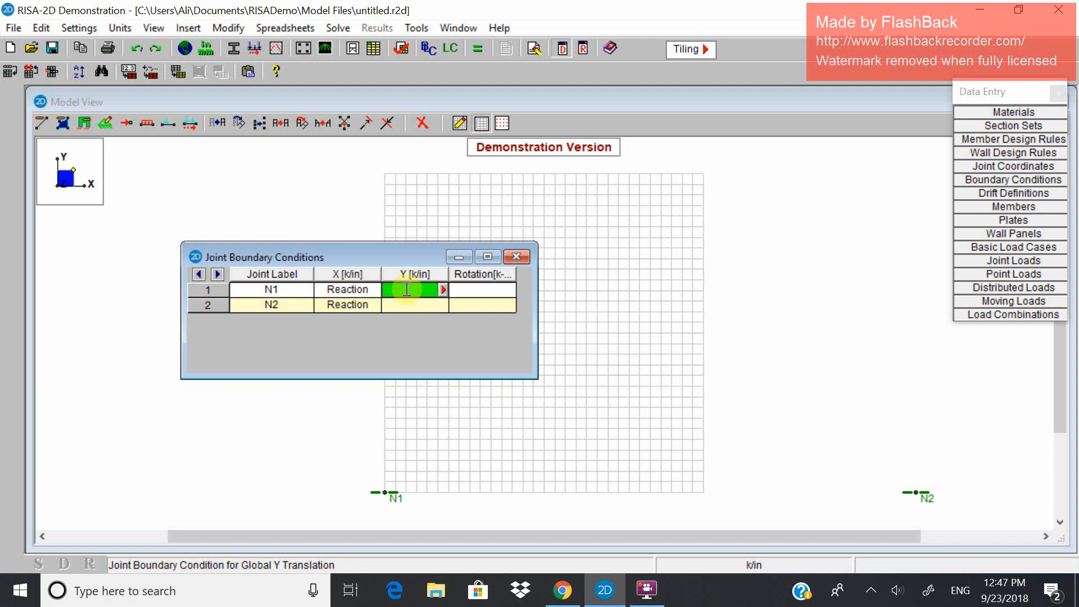
text(y)
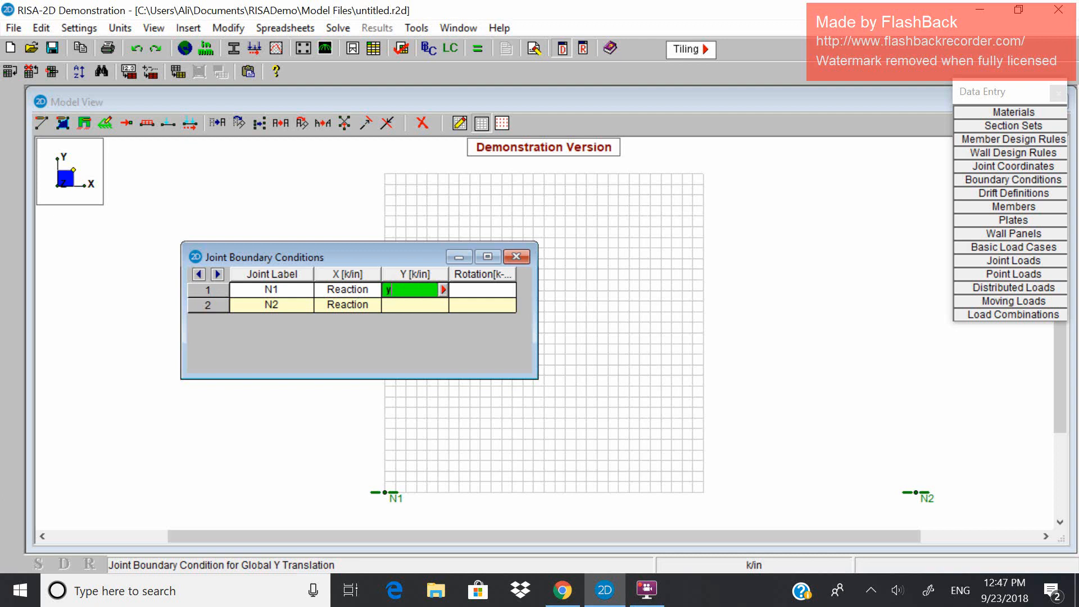
click(423, 303)
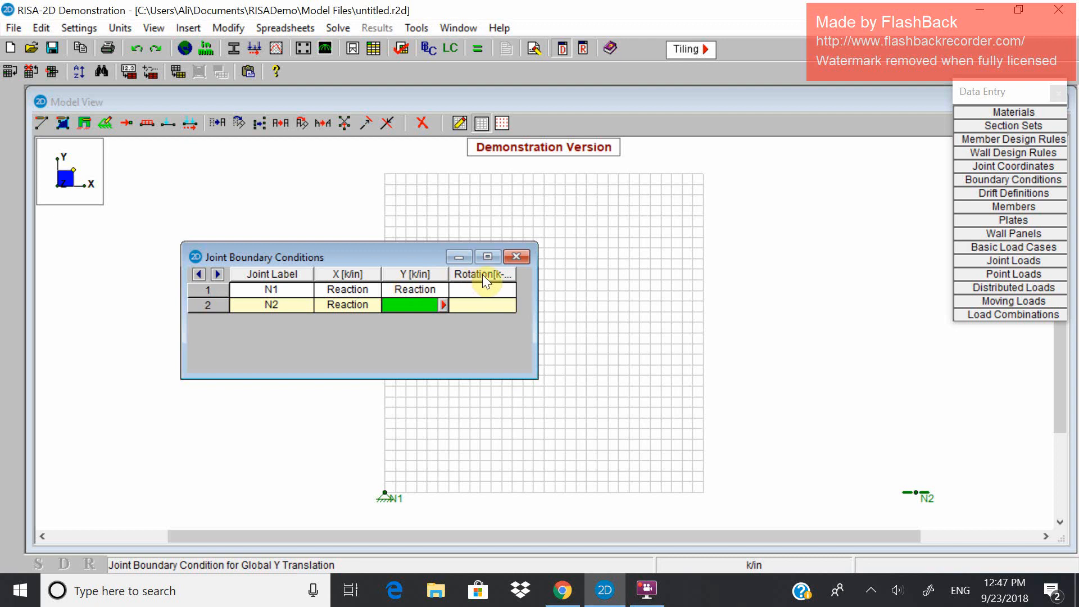
click(515, 256)
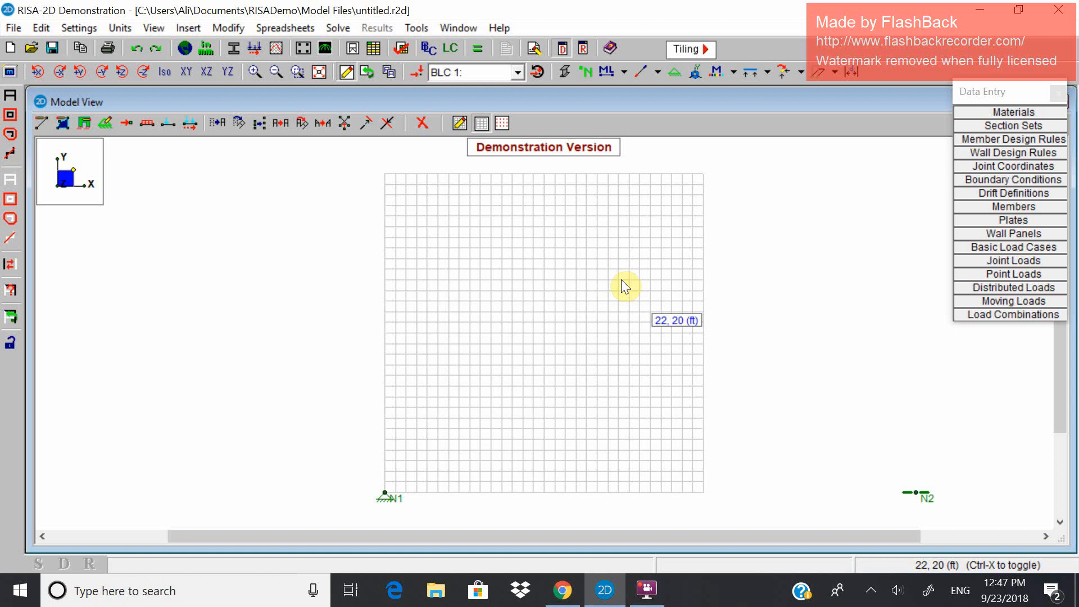
- Add a member running from joint N1 to joint N2, keeping the default HR1 section, and close the member table
click(994, 208)
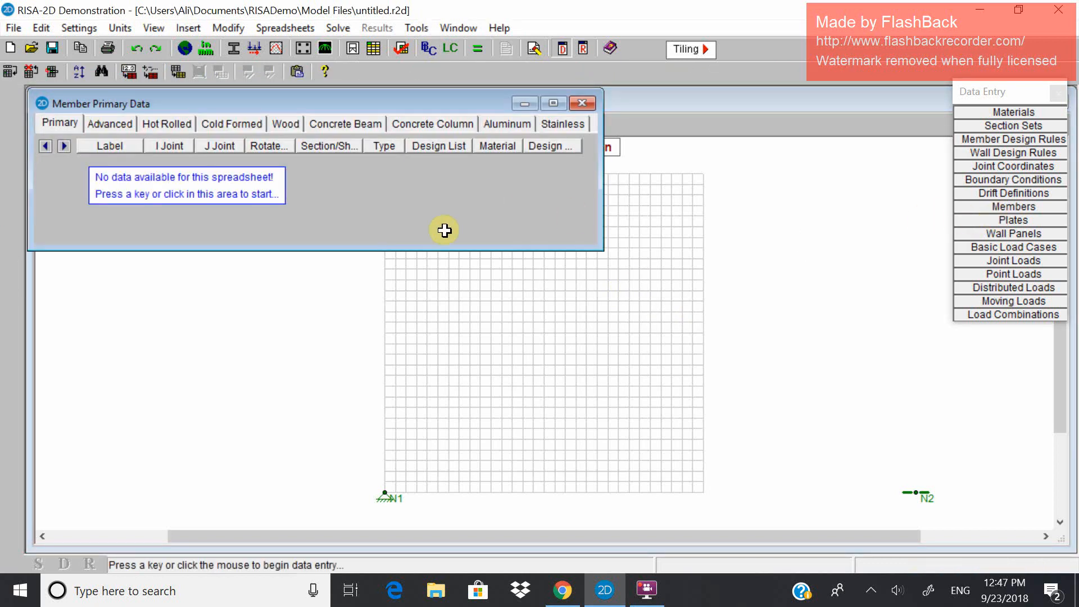
click(348, 207)
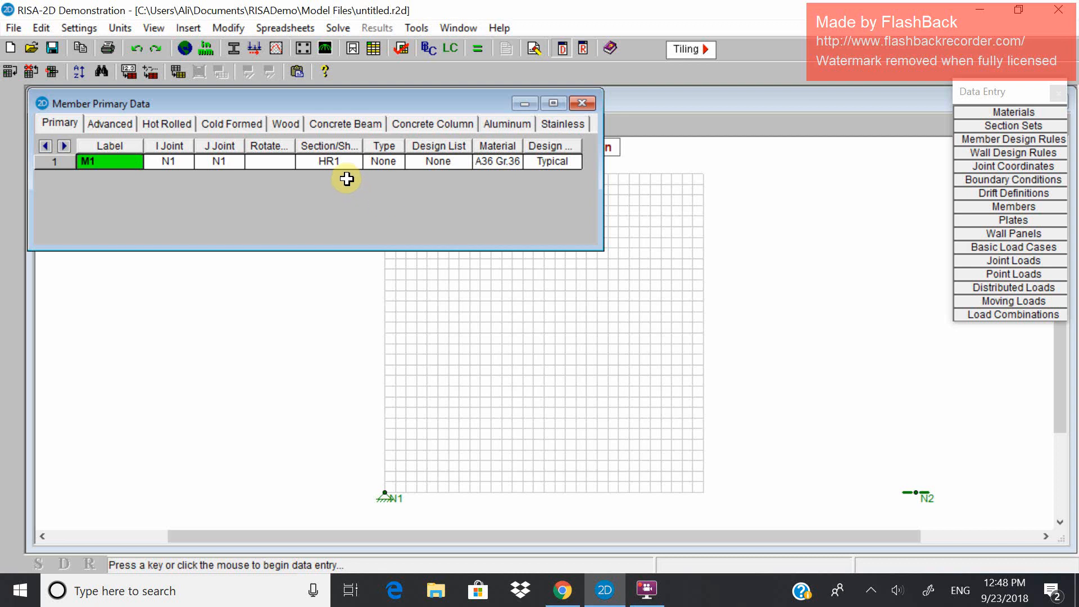
click(230, 159)
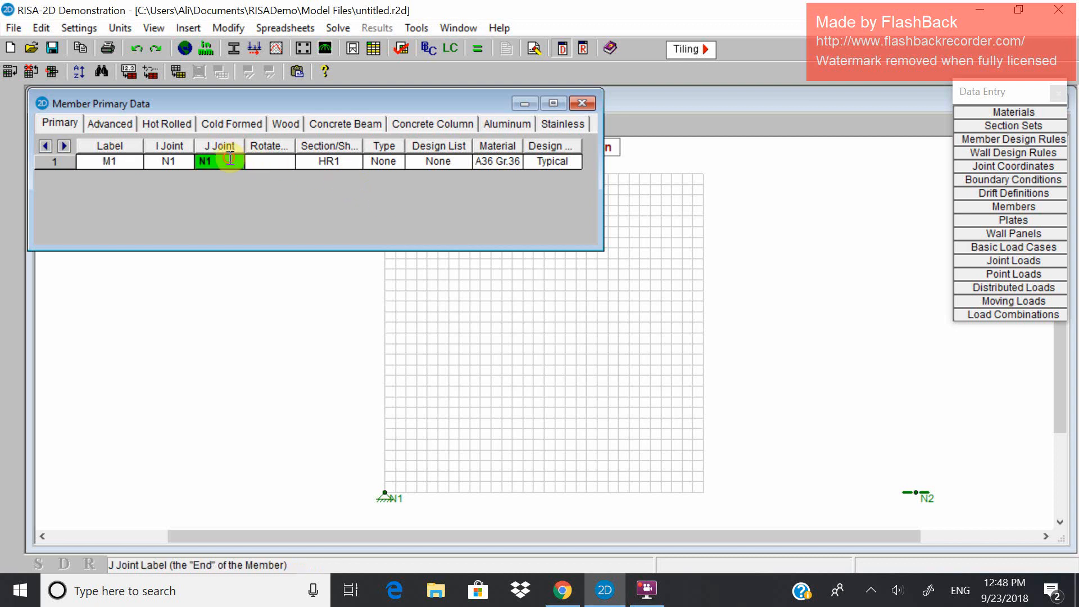
text(N2)
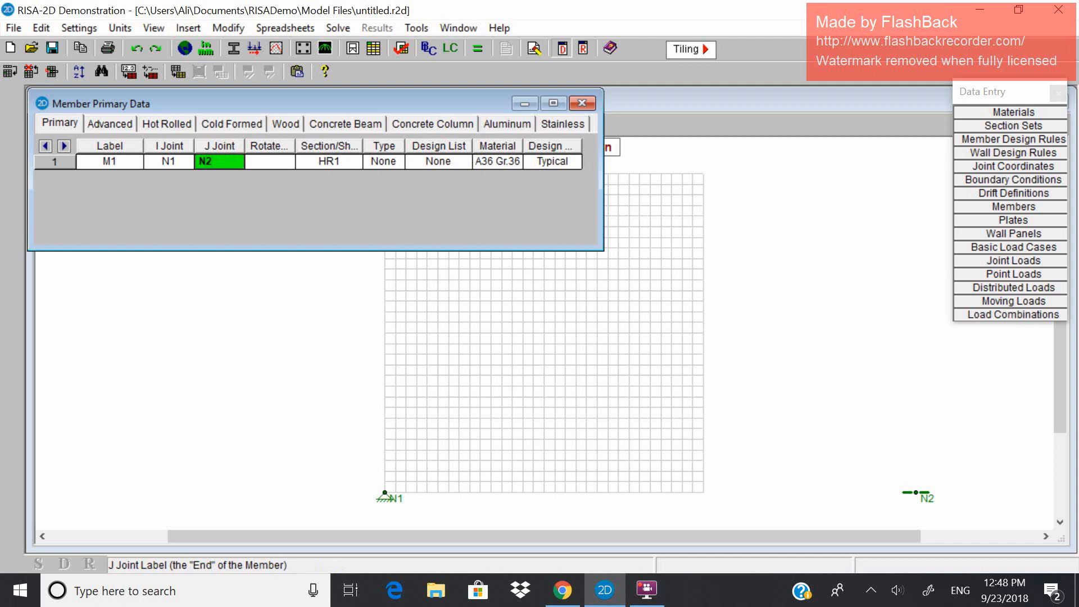
click(251, 209)
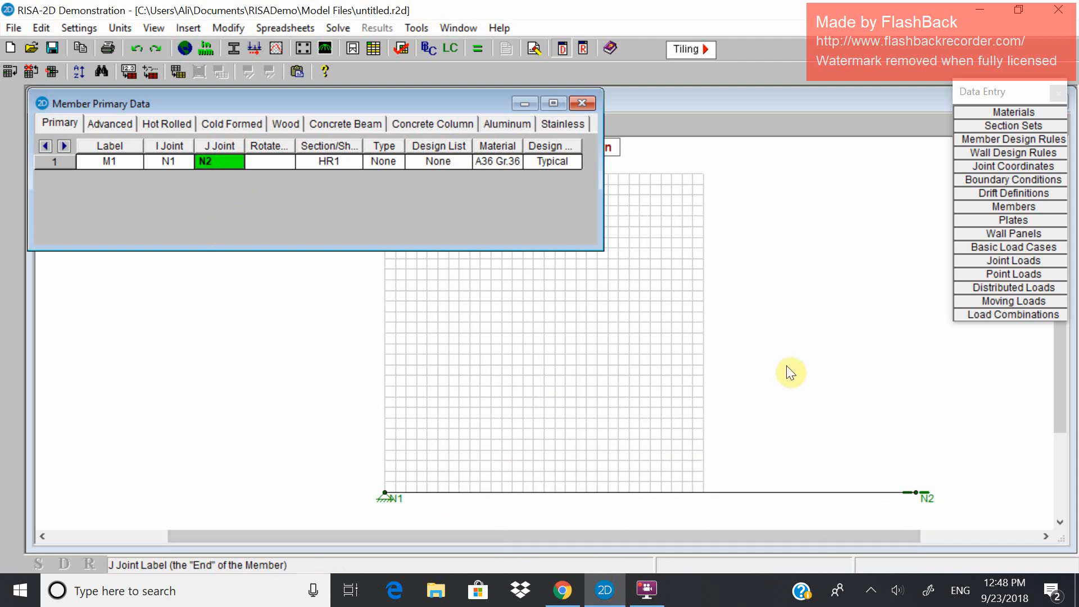
click(581, 104)
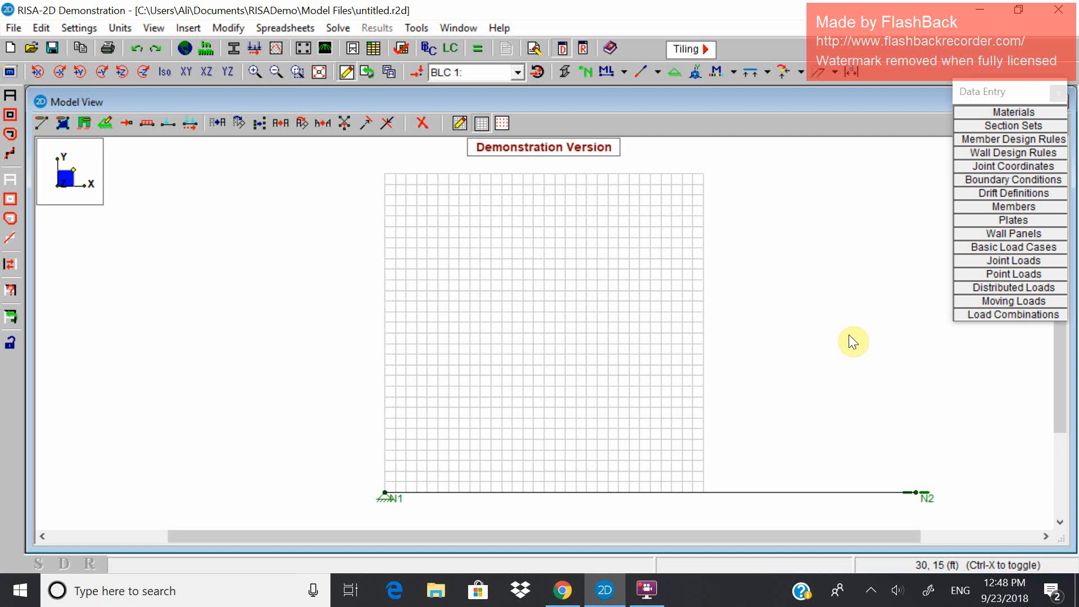
- Add a joint load entry for joint N1 in BLC 1, keeping the Load type and the Y direction
click(987, 261)
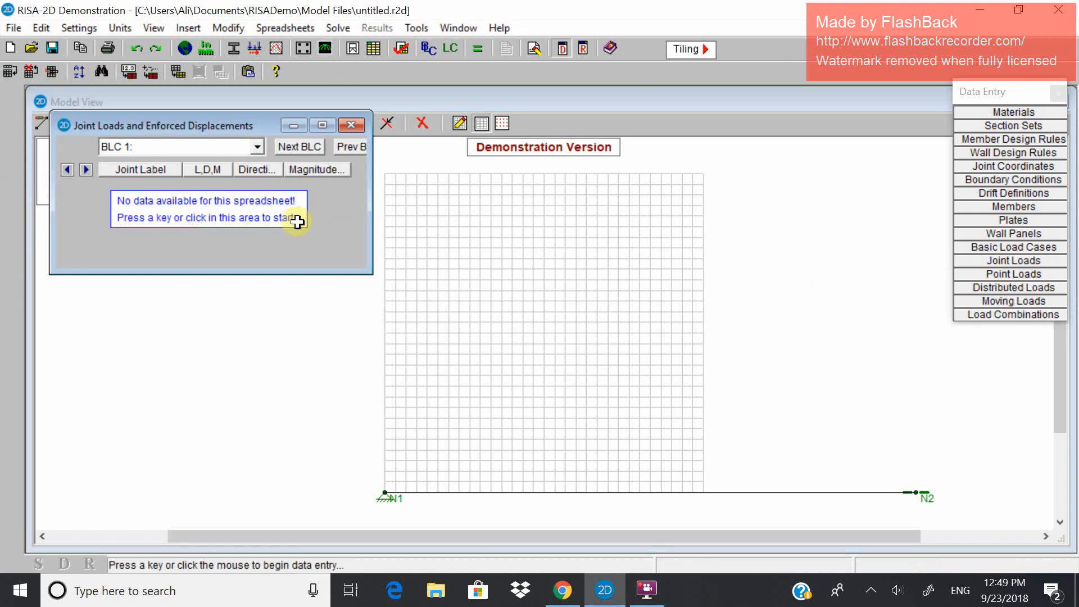
click(259, 226)
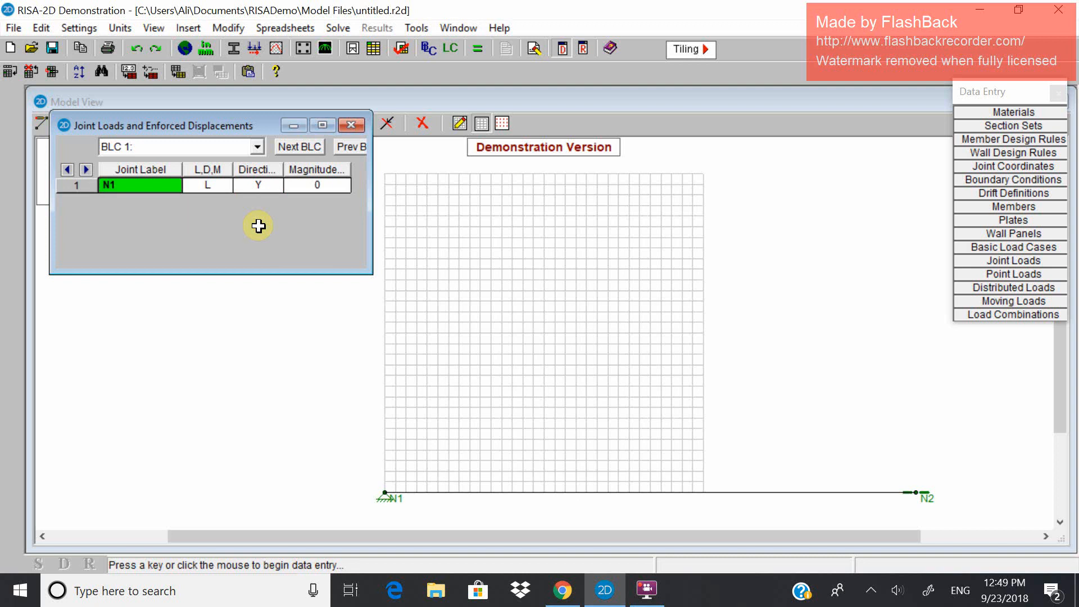
click(212, 185)
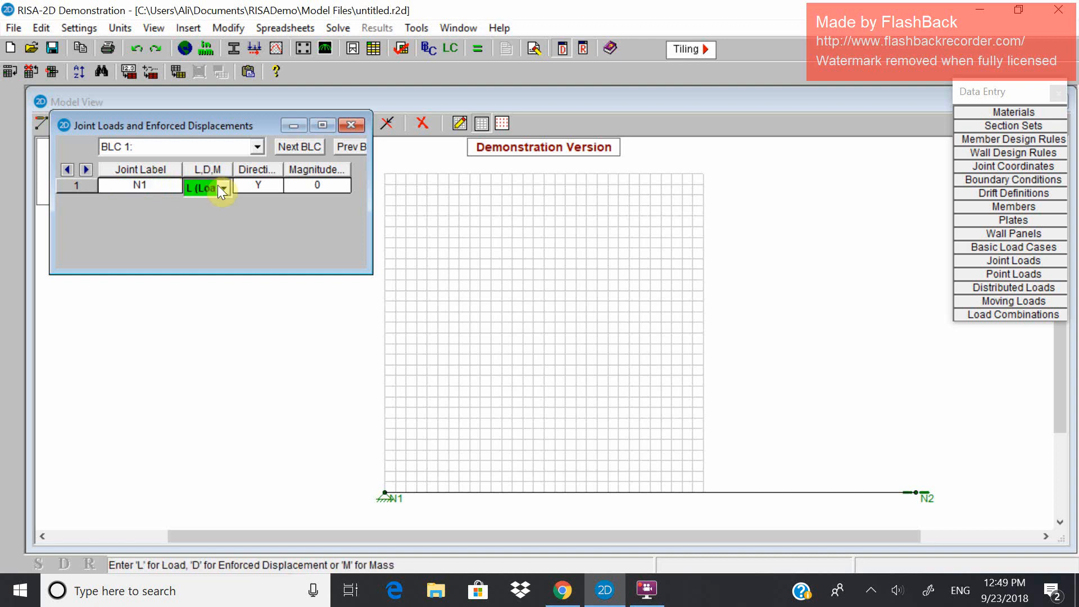
click(217, 185)
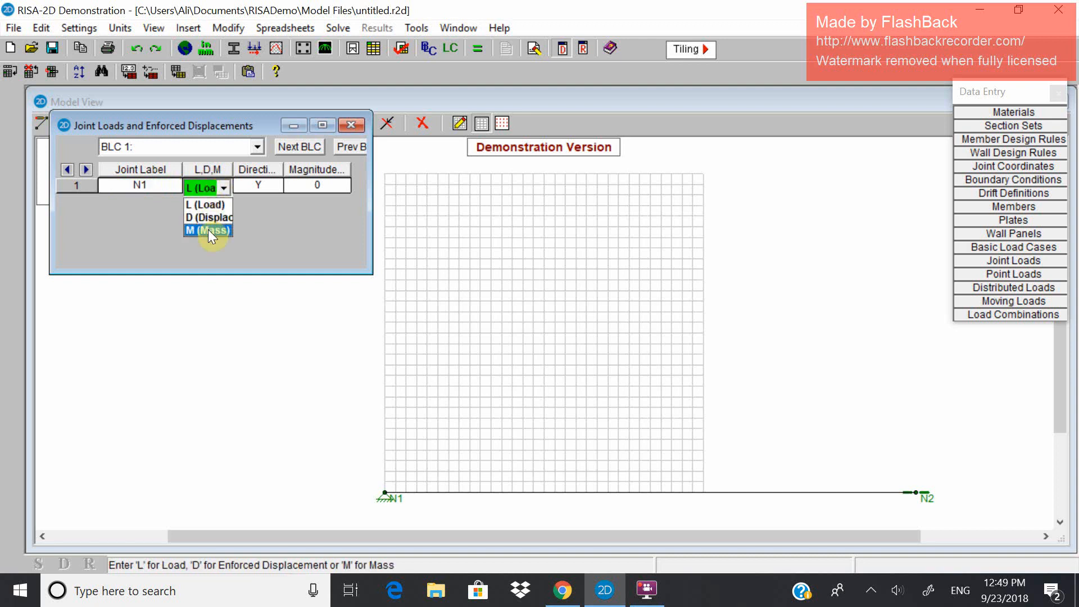
click(222, 184)
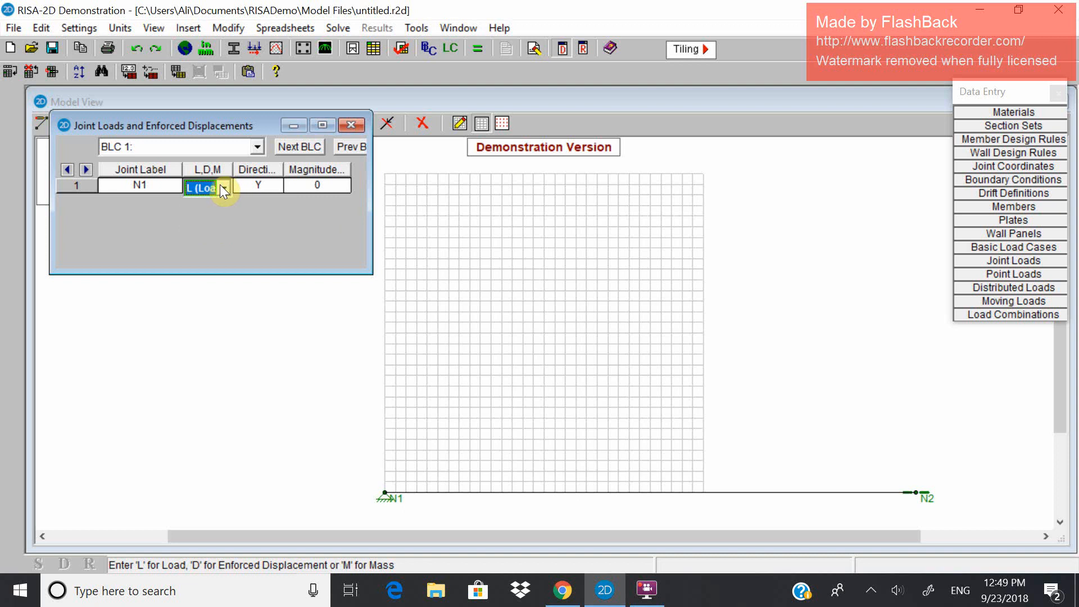
click(265, 188)
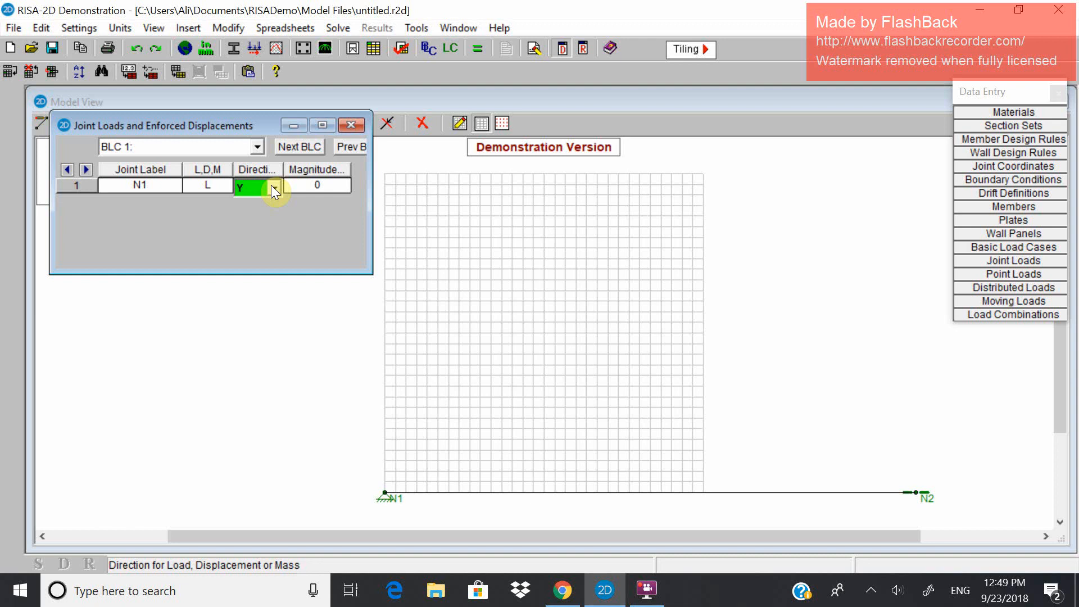
click(273, 189)
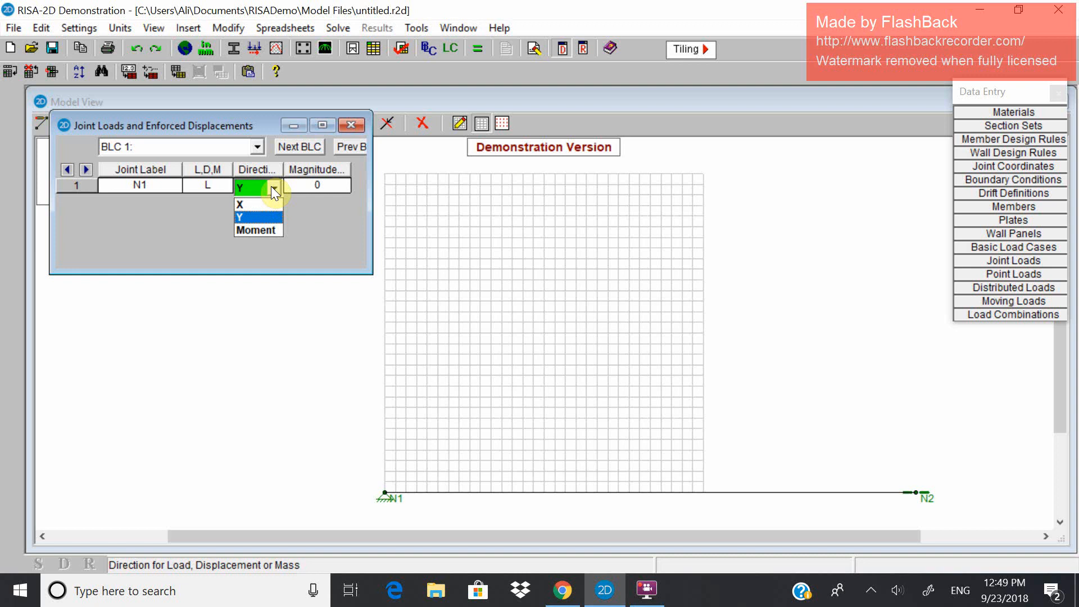
click(256, 217)
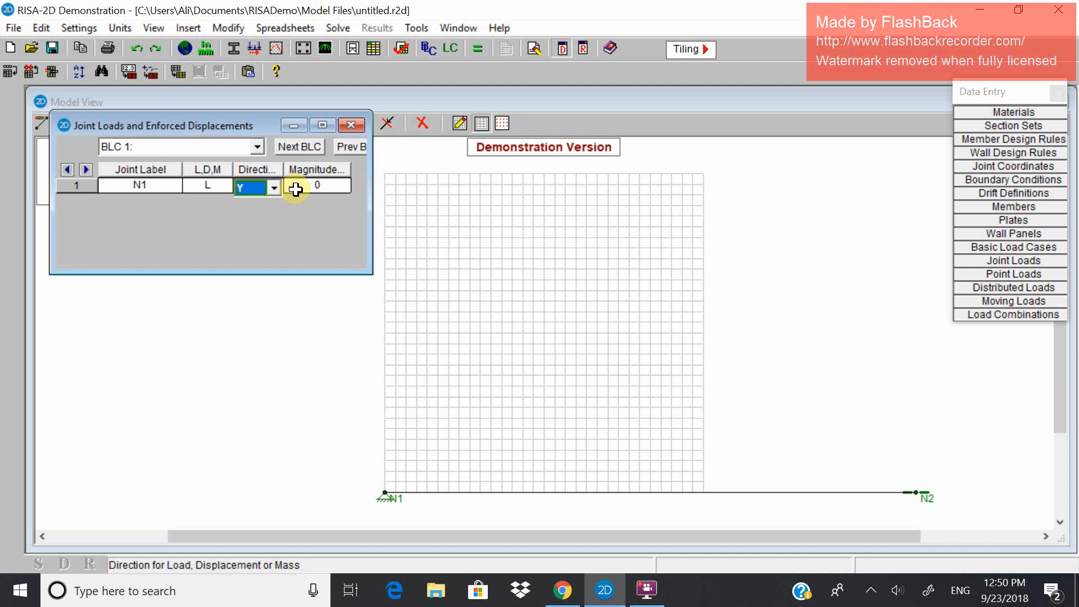
- Set the magnitude of joint N1's load to -60 k and close the joint loads table
click(296, 189)
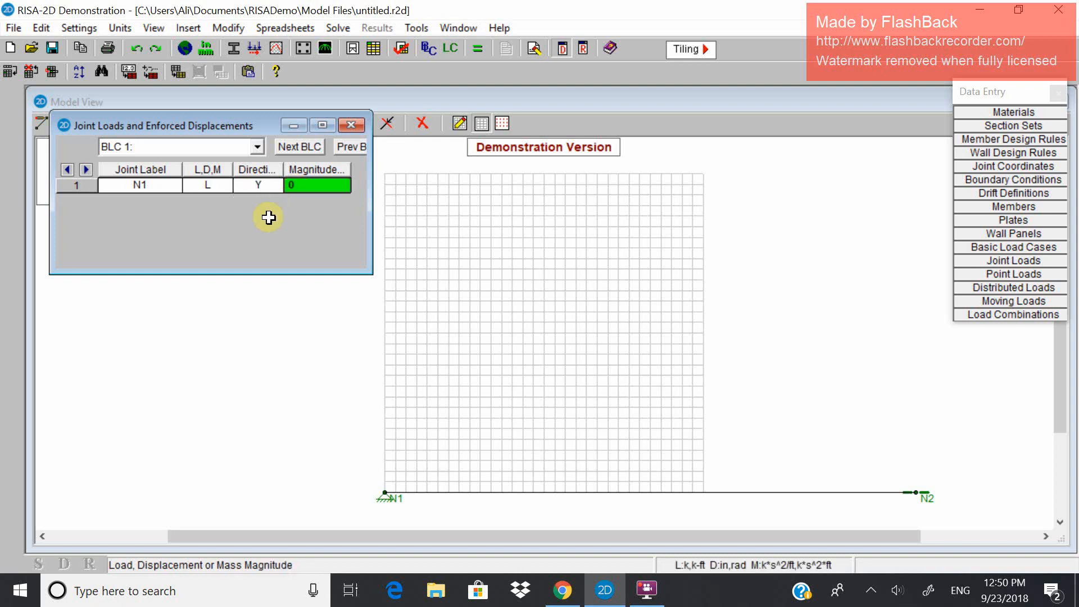
text(-60)
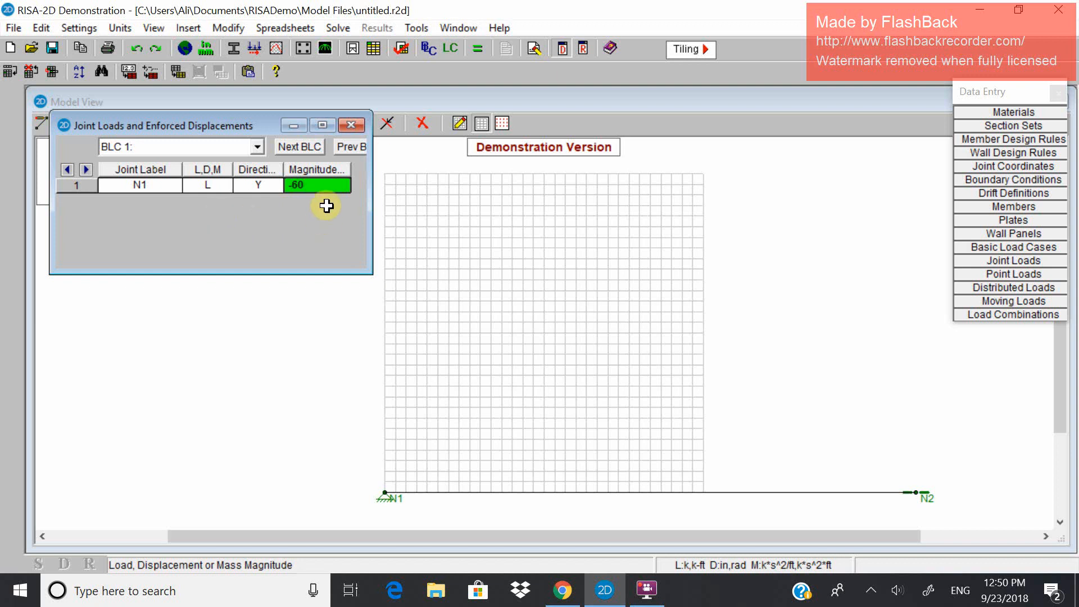
click(354, 123)
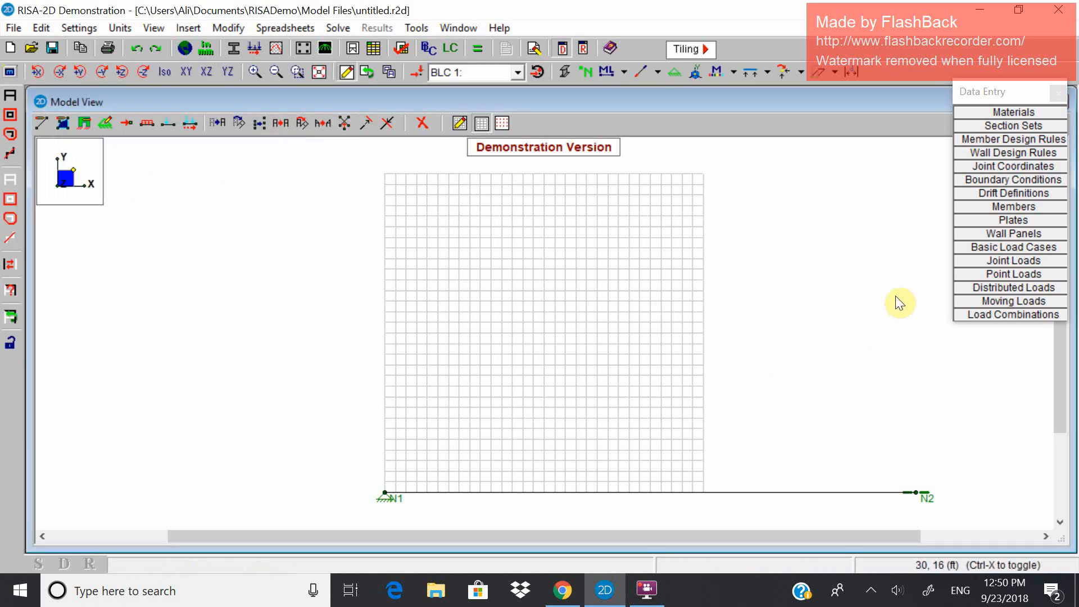
- Add a point load entry for member M1 in BLC 1, acting in the Y direction
click(978, 276)
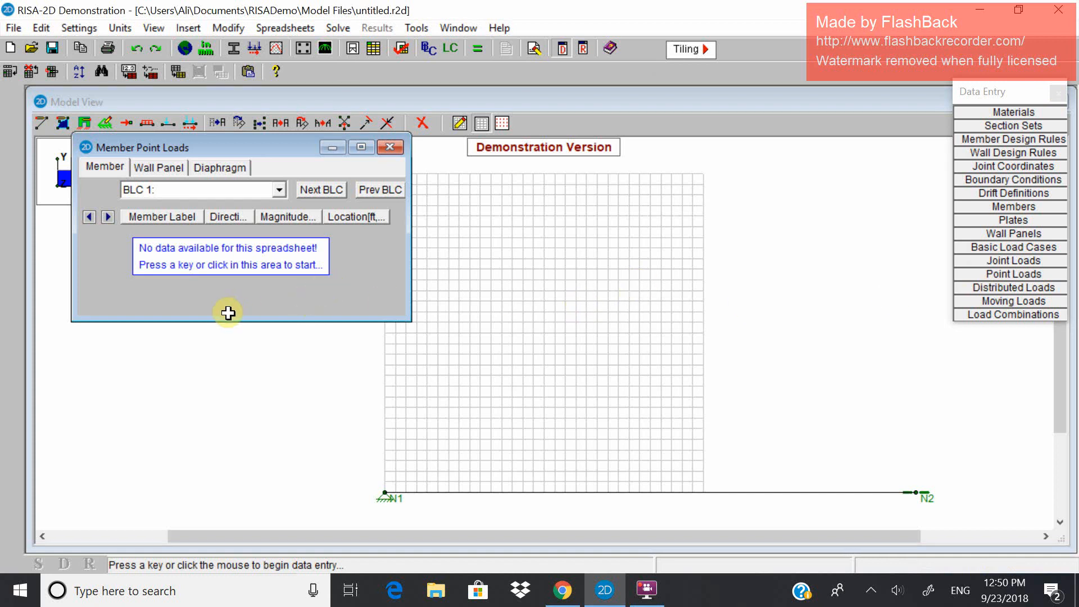
click(241, 271)
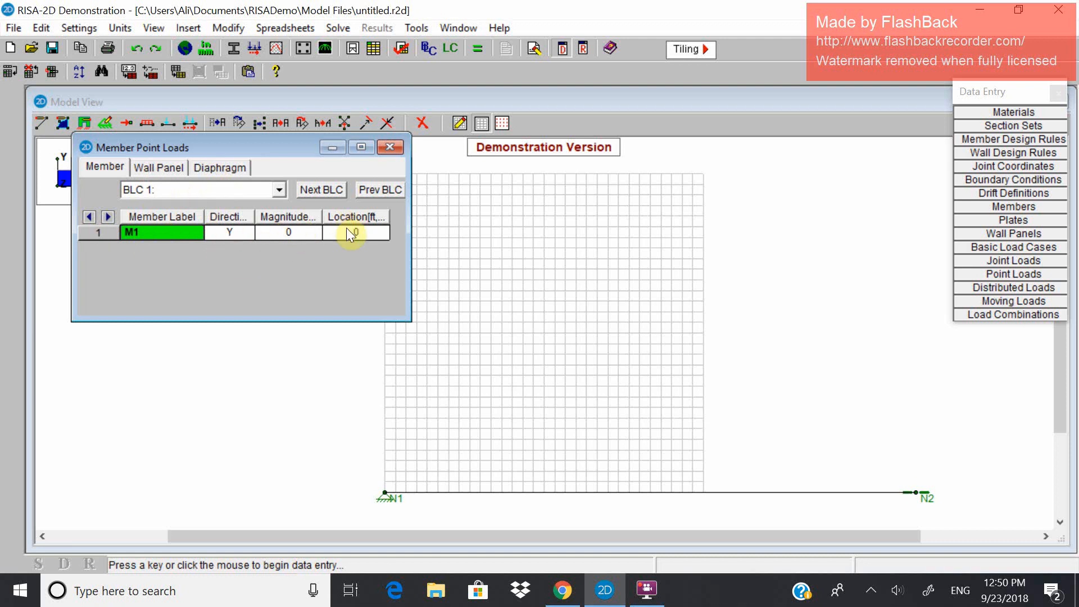
click(232, 232)
click(244, 233)
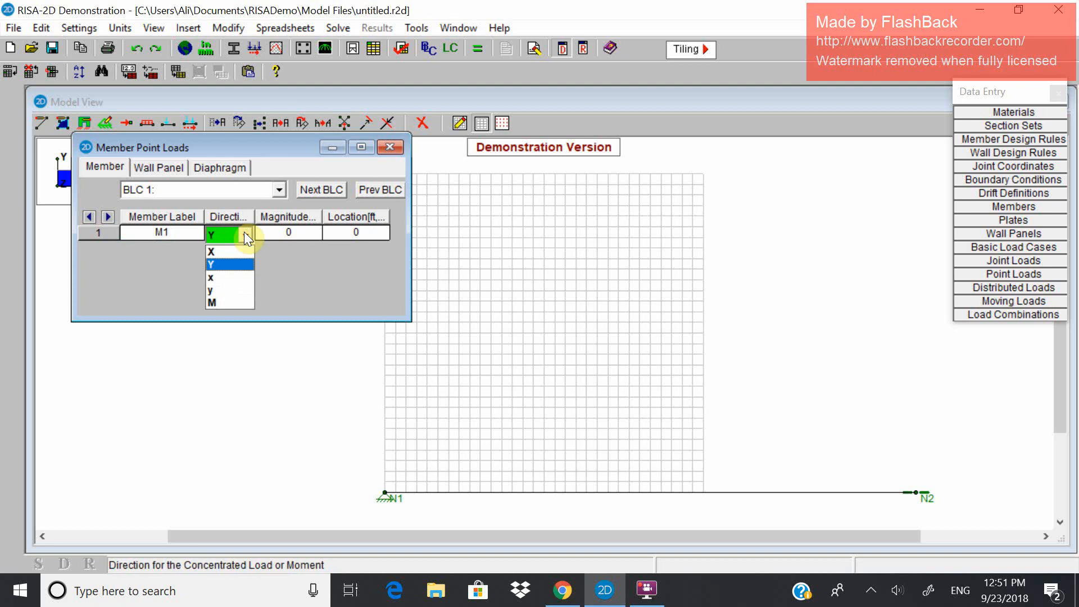
click(232, 264)
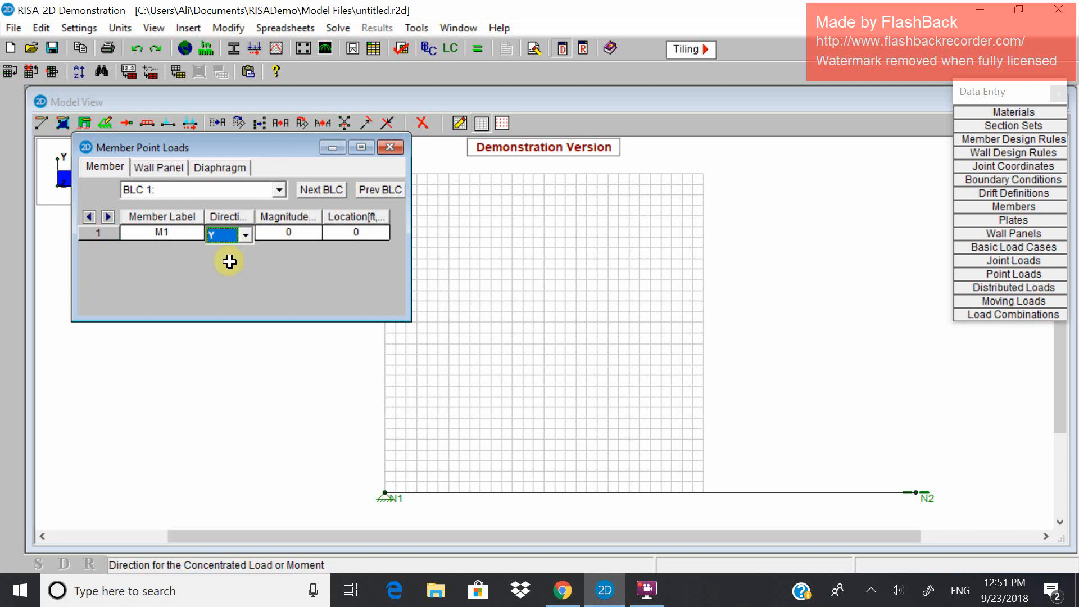
- Set the M1 point load's magnitude to -25 k and its location to 25 ft, and close the point loads table
click(286, 231)
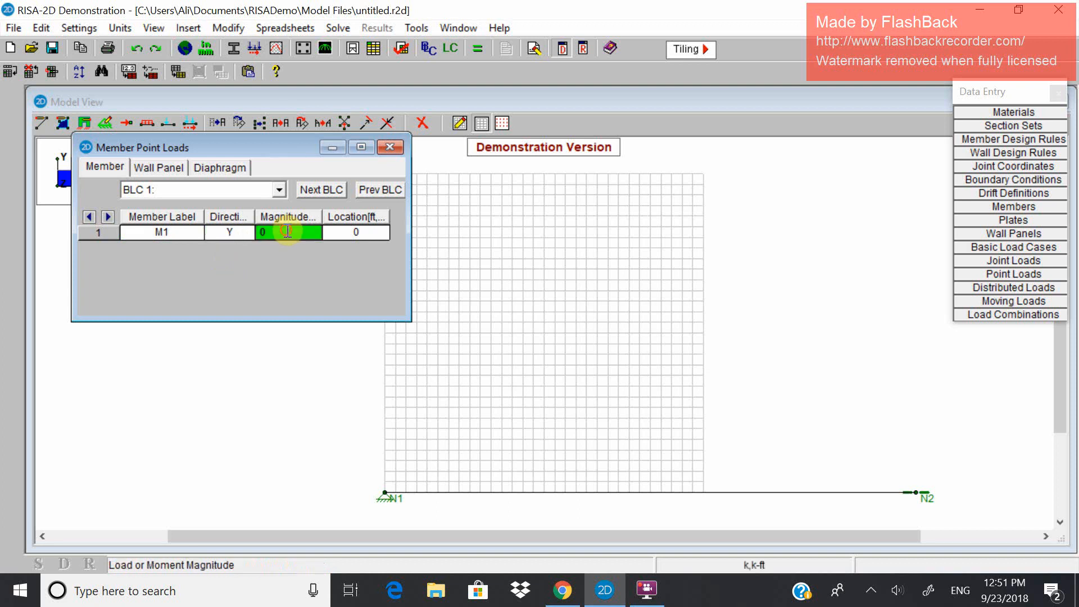
key(BackSpace)
text(-)
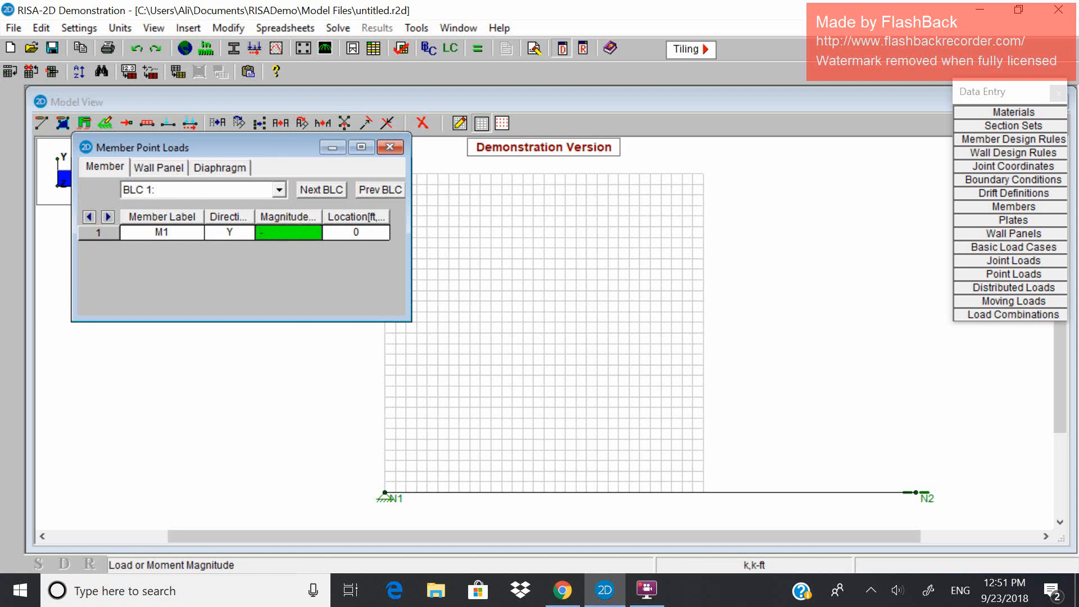
text(25)
click(335, 230)
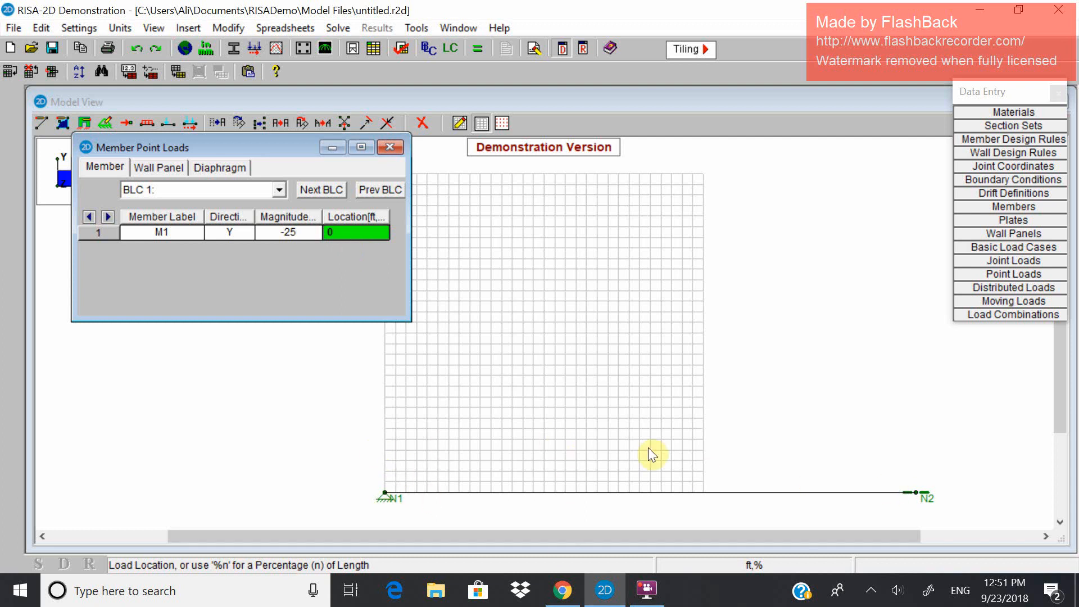
click(339, 238)
text(25)
click(392, 147)
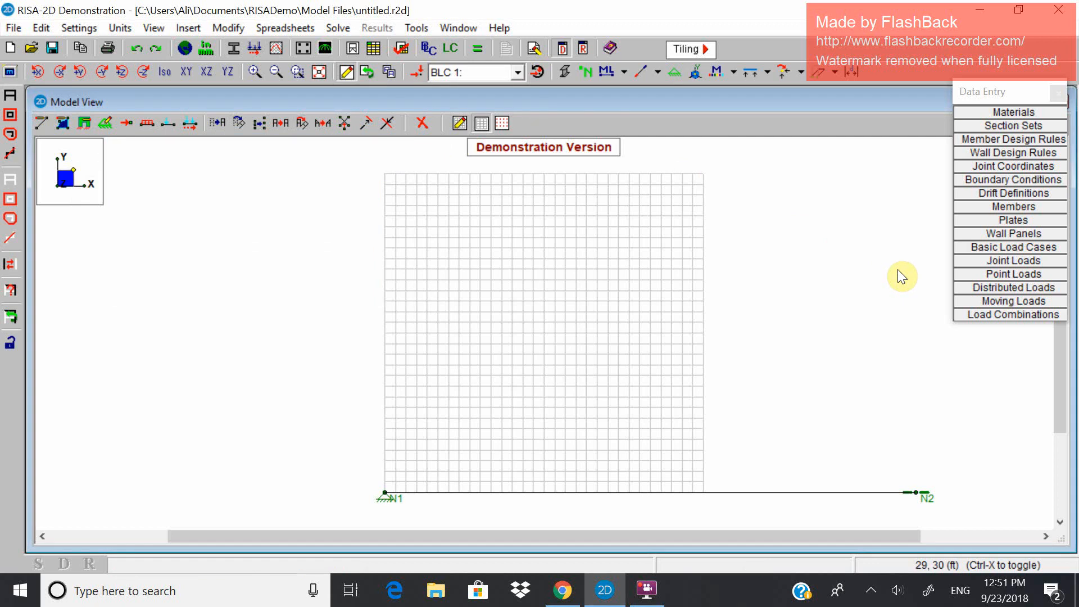
- Add a Y-direction distributed load on member M1 with start magnitude -15 k/ft and end magnitude -20 k/ft
click(970, 293)
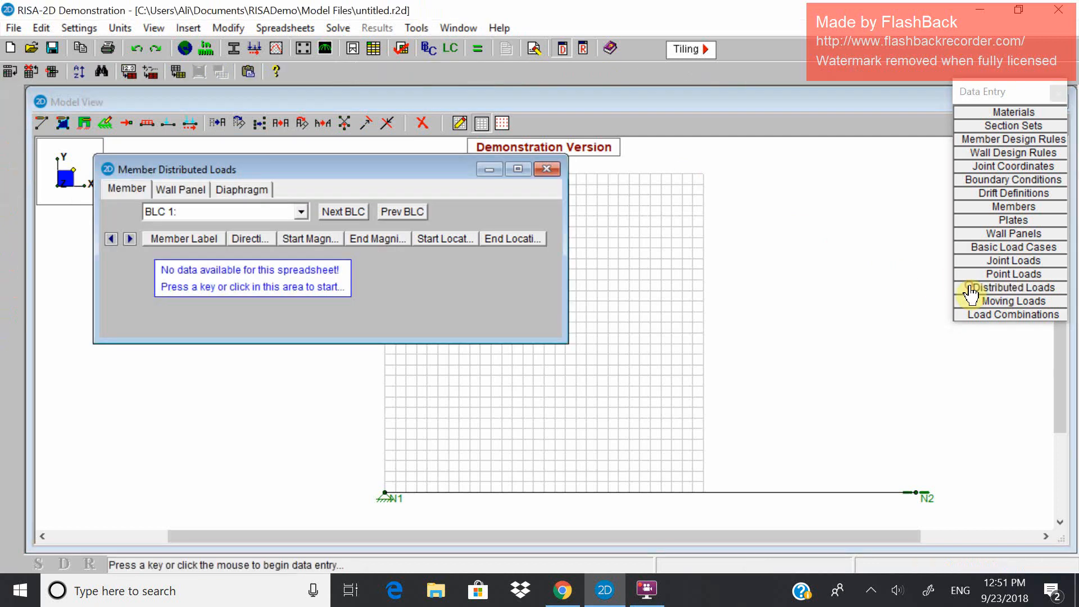
click(393, 293)
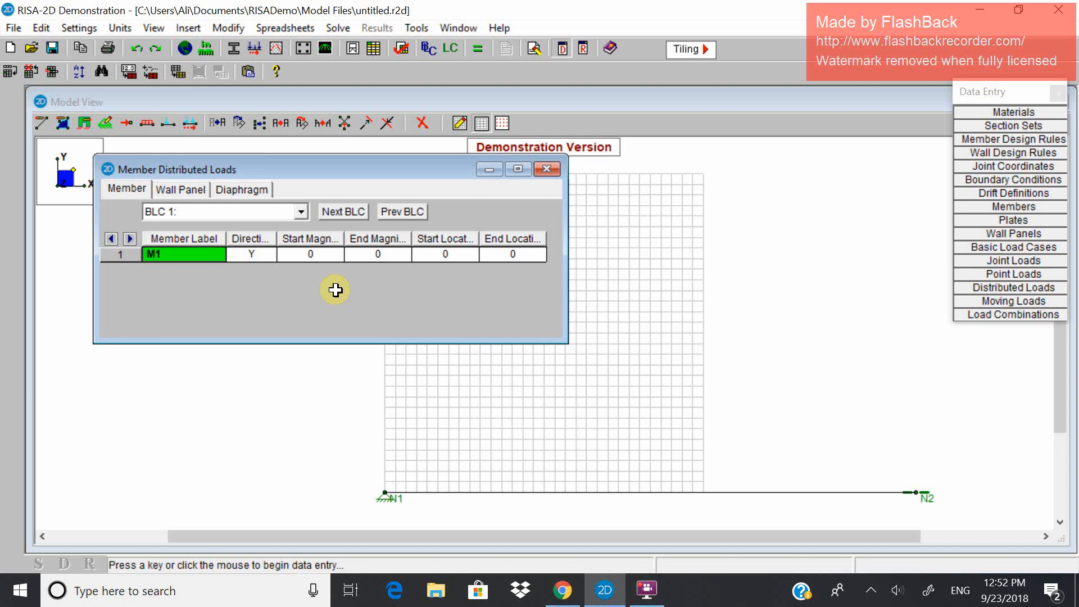
click(317, 253)
text(-1)
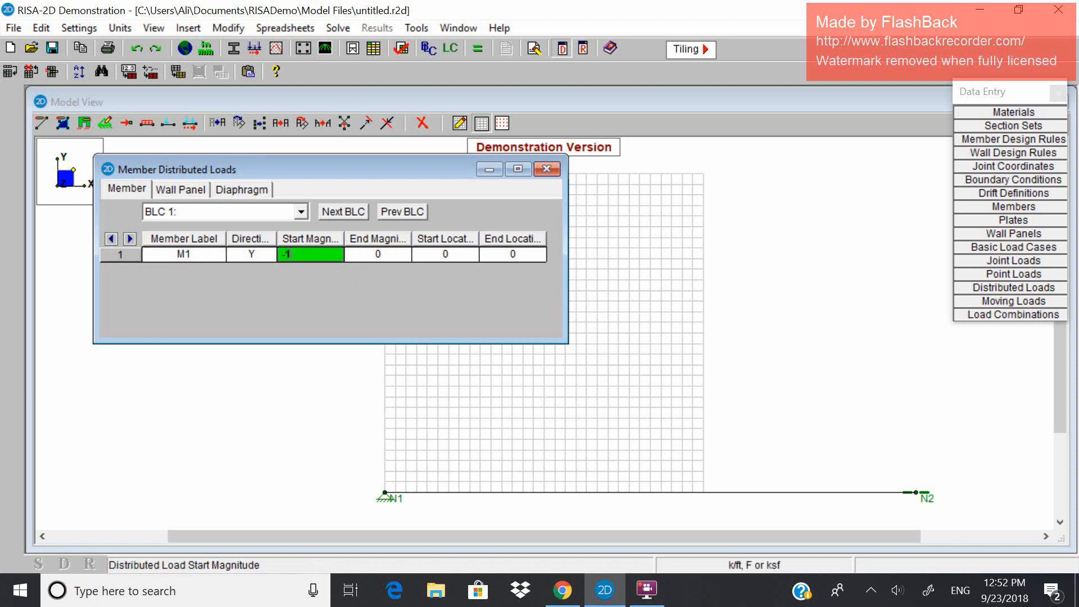
text(5)
click(364, 258)
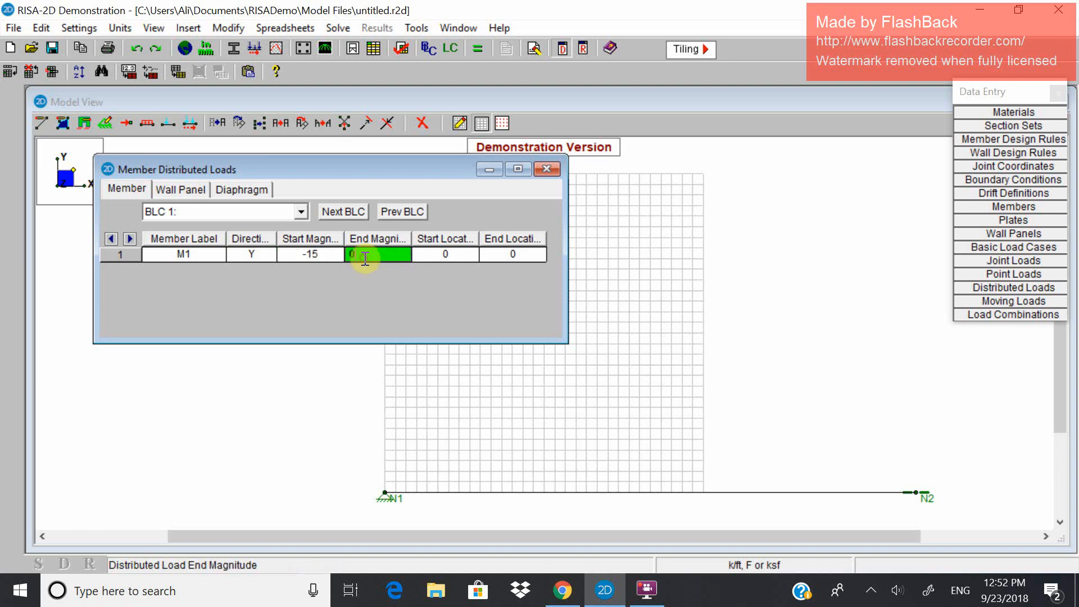
key(BackSpace)
text(-20)
- Set the distributed load's start location to 35 ft and end location to 50 ft, and close the distributed loads table
click(425, 252)
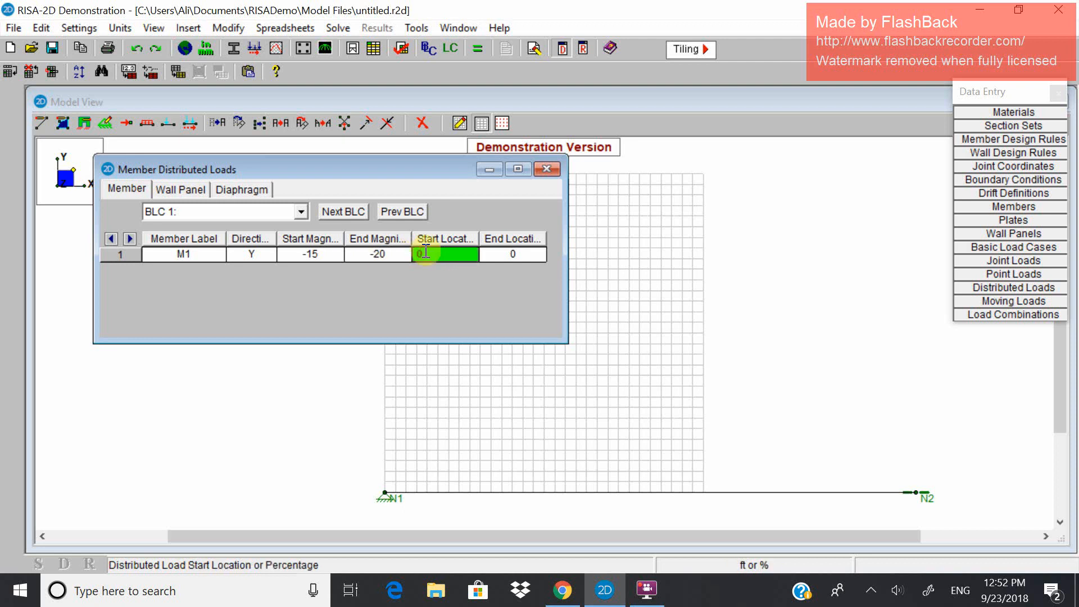
key(BackSpace)
text(35)
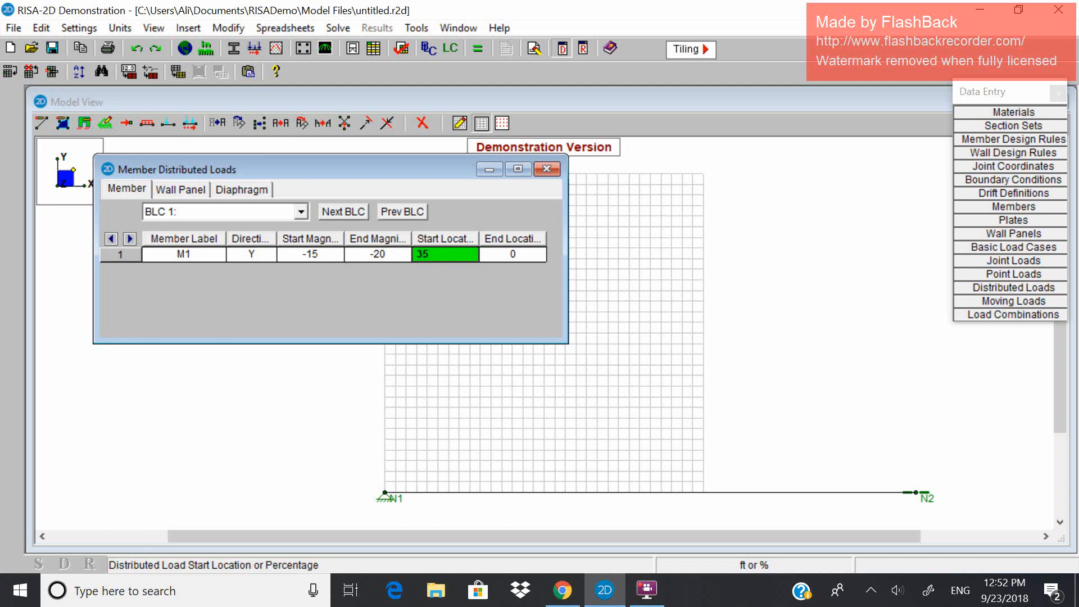
click(499, 254)
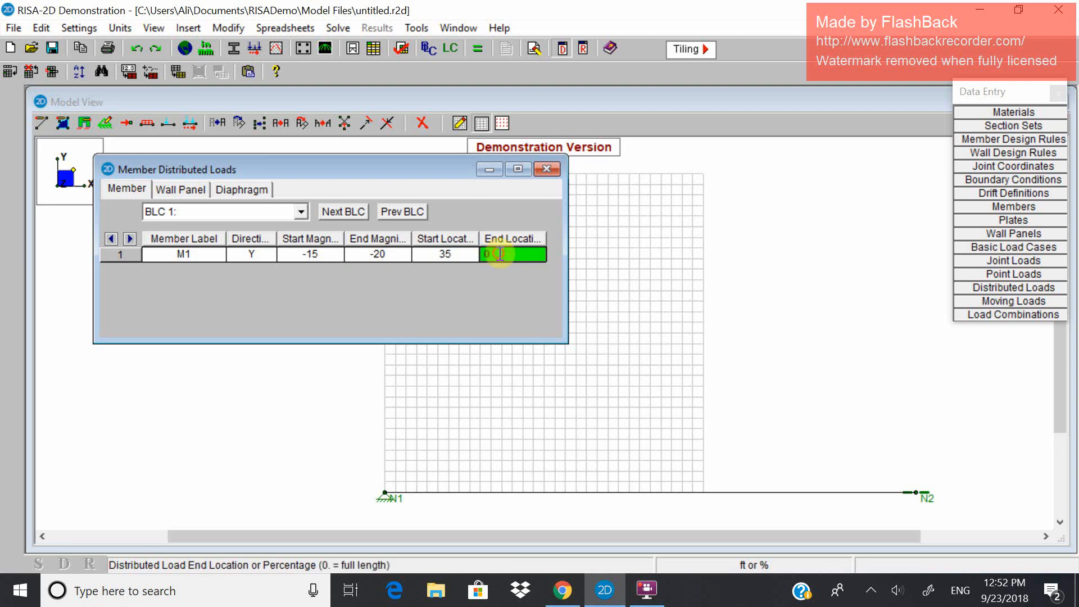
key(BackSpace)
text(55)
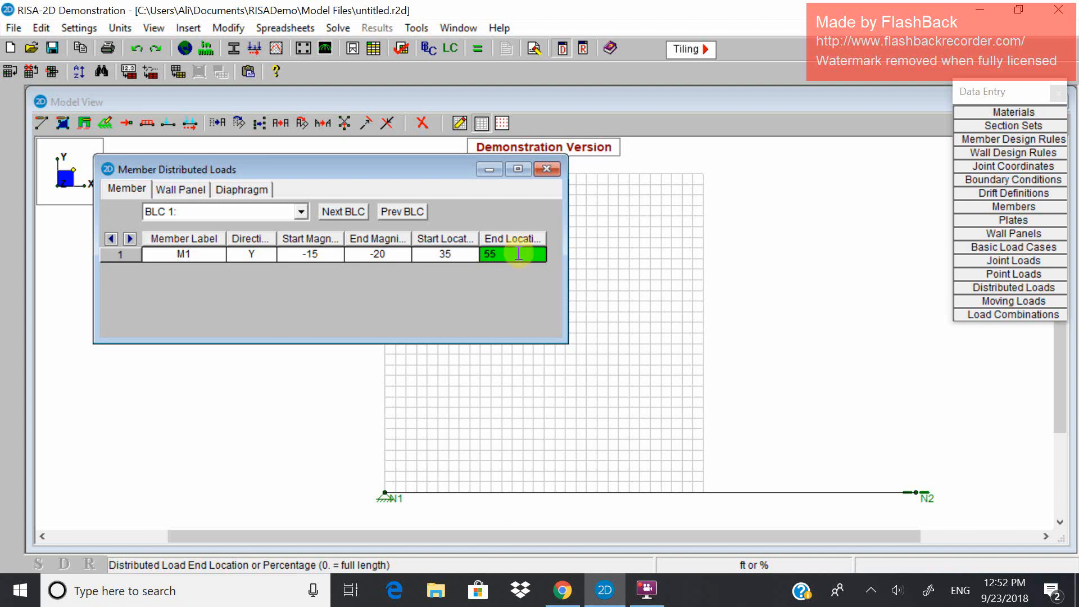
key(BackSpace)
text(0)
click(547, 171)
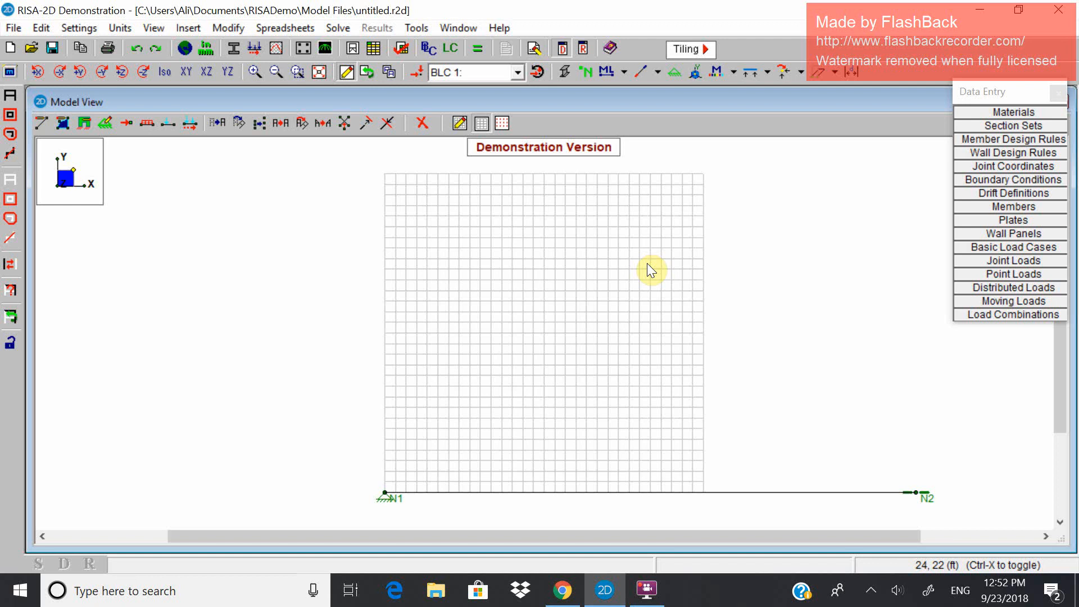
- Show the BLC 1 loads on the beam in the model view, toggling their display off and back on
click(418, 74)
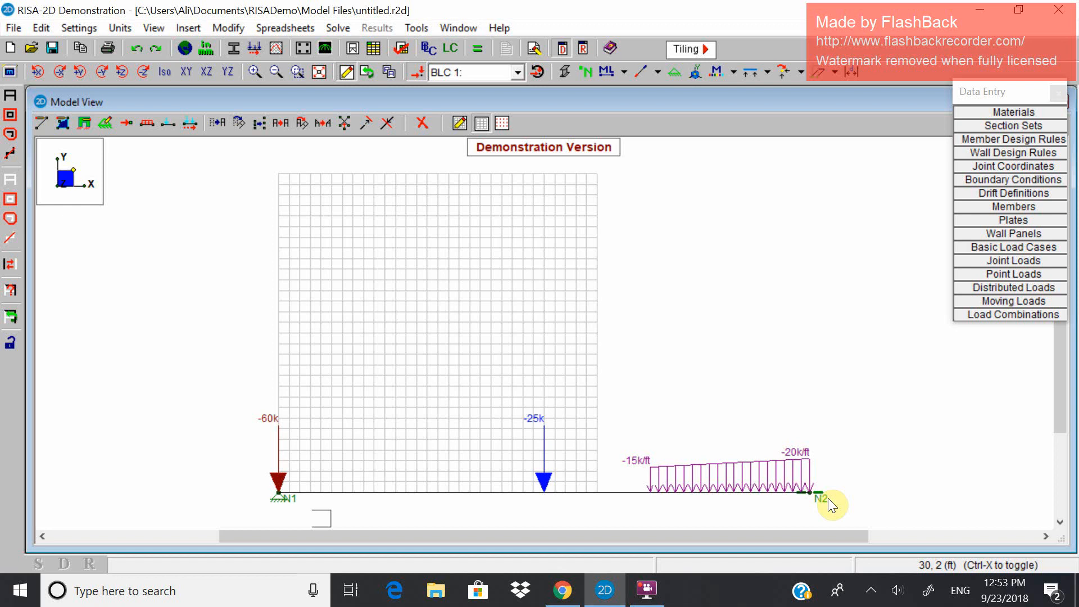
click(421, 80)
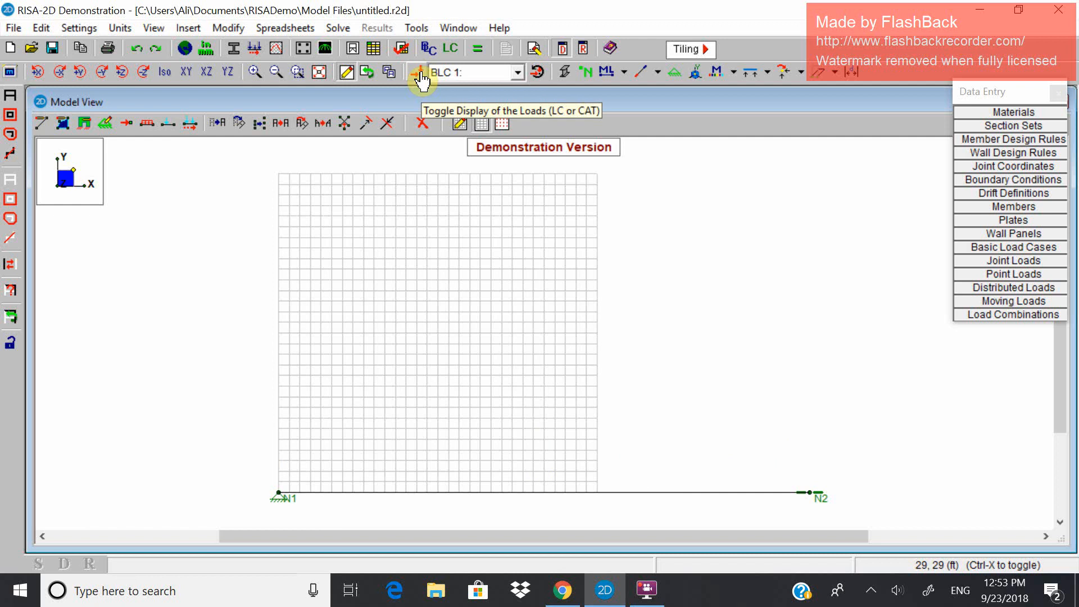
click(420, 79)
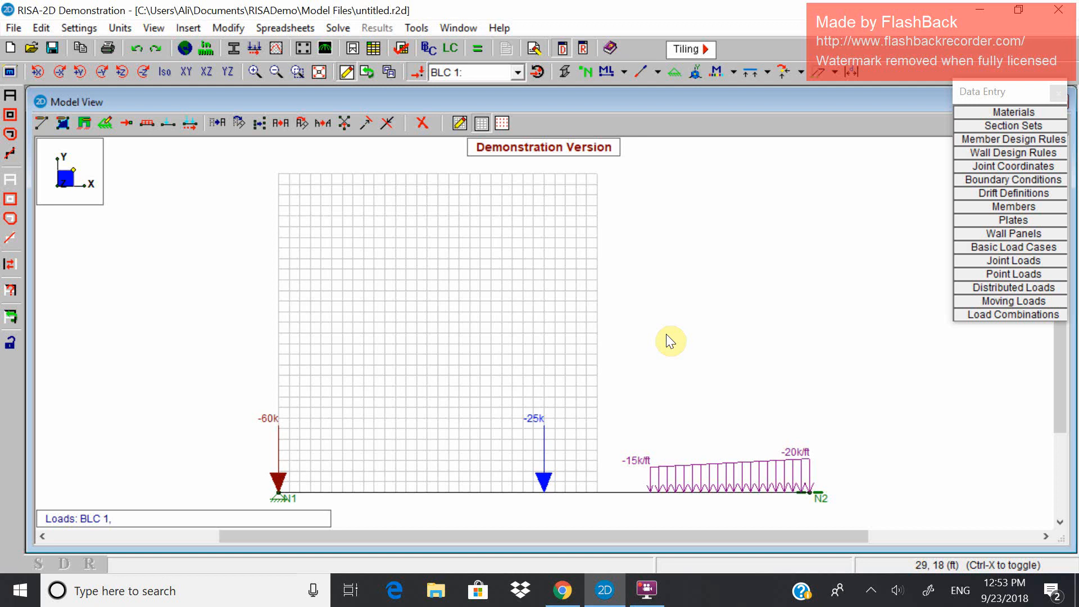
- Add a load combination that applies basic load case 1 with a factor of 1
click(998, 315)
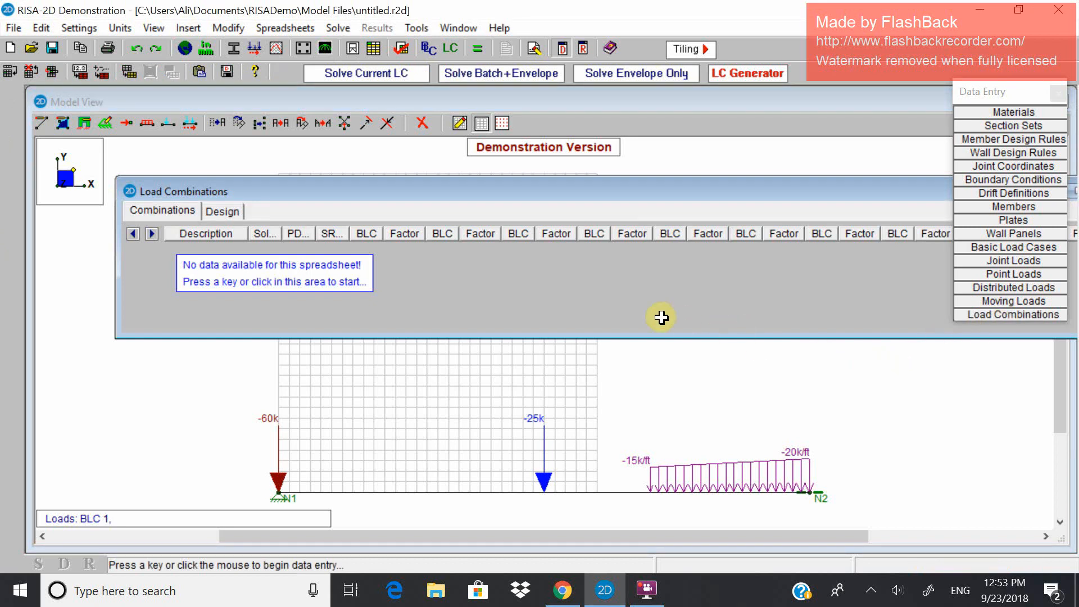
click(609, 285)
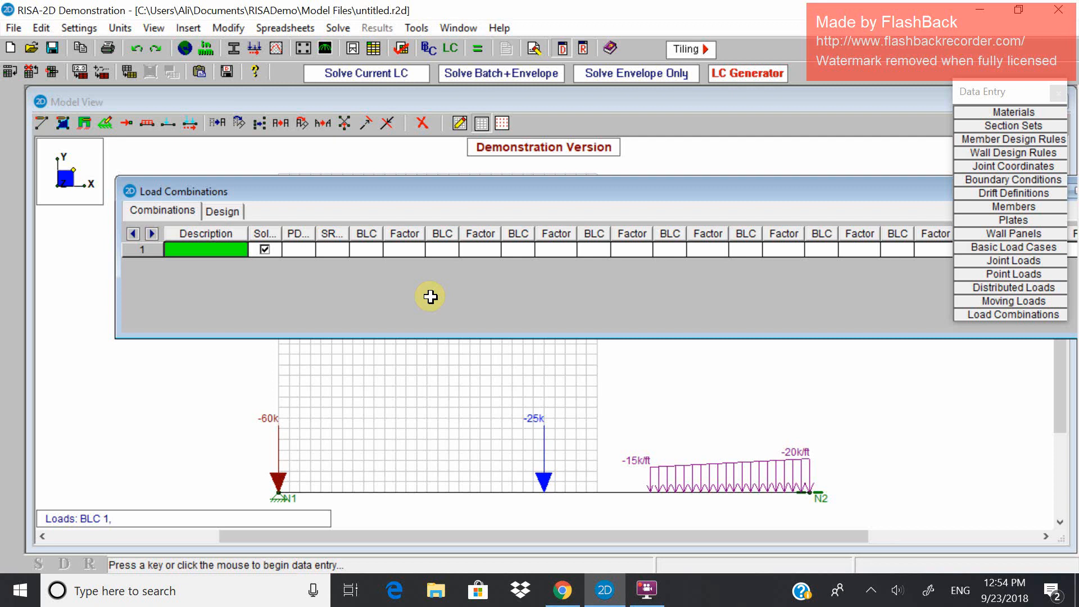
click(366, 249)
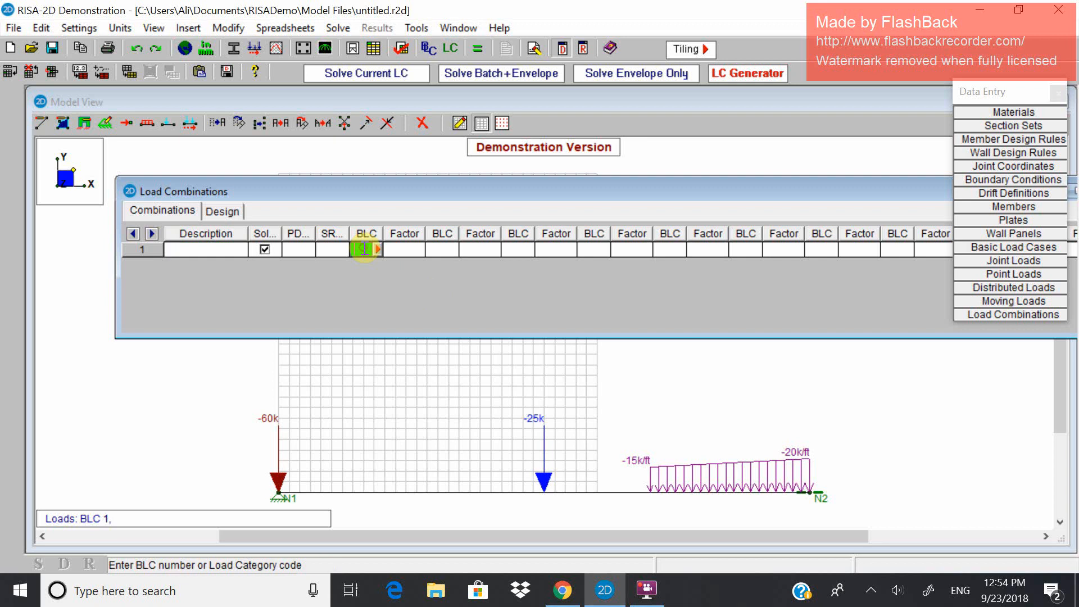
text(1)
click(402, 248)
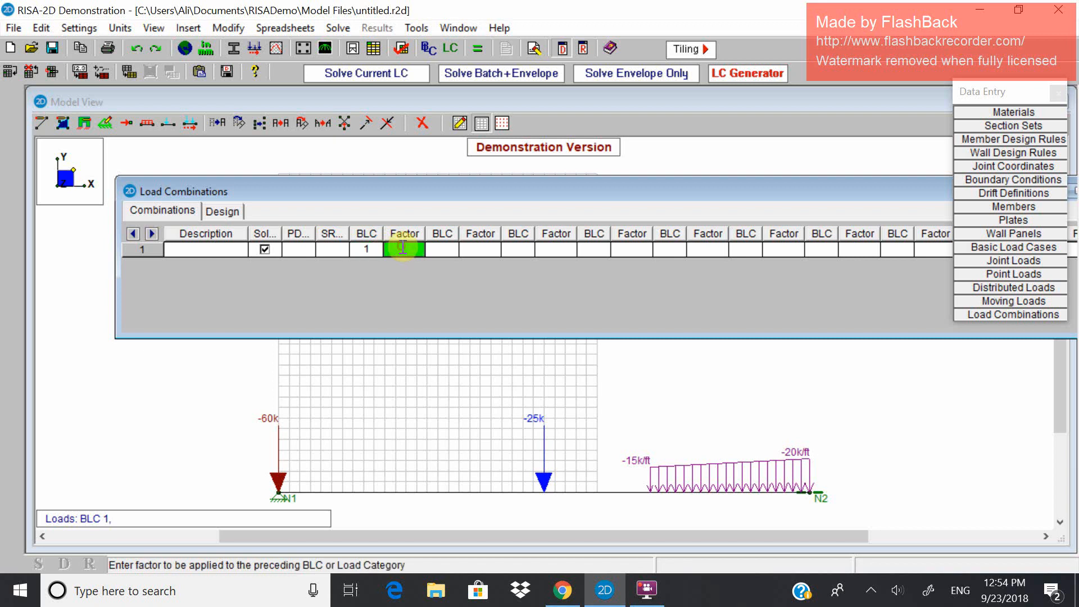
text(1)
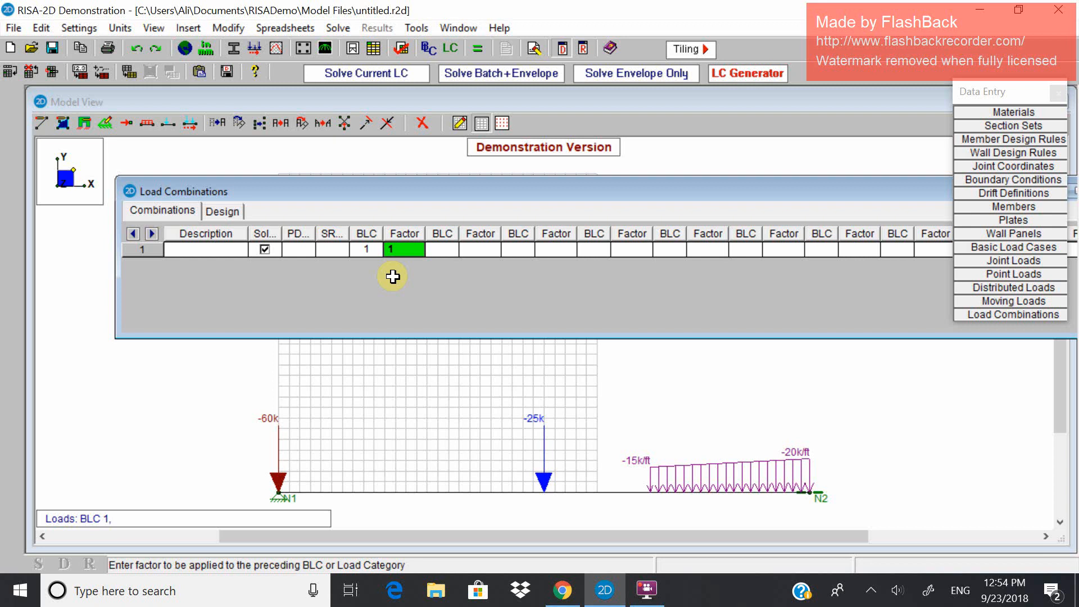
- Check the joint loads table and its list of basic load cases, and close the table
click(1011, 260)
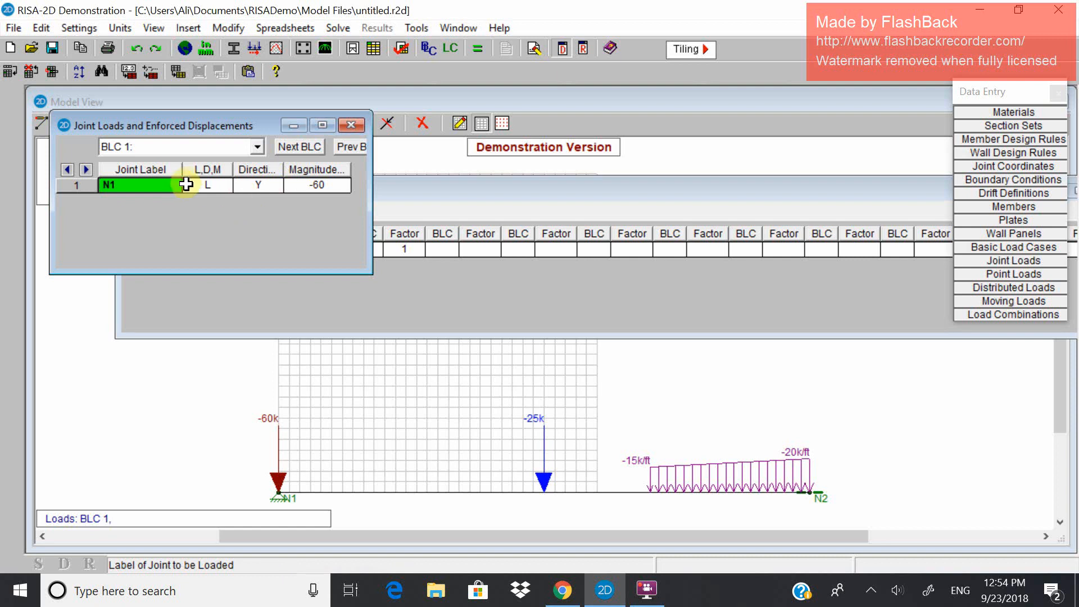
click(257, 144)
click(257, 144)
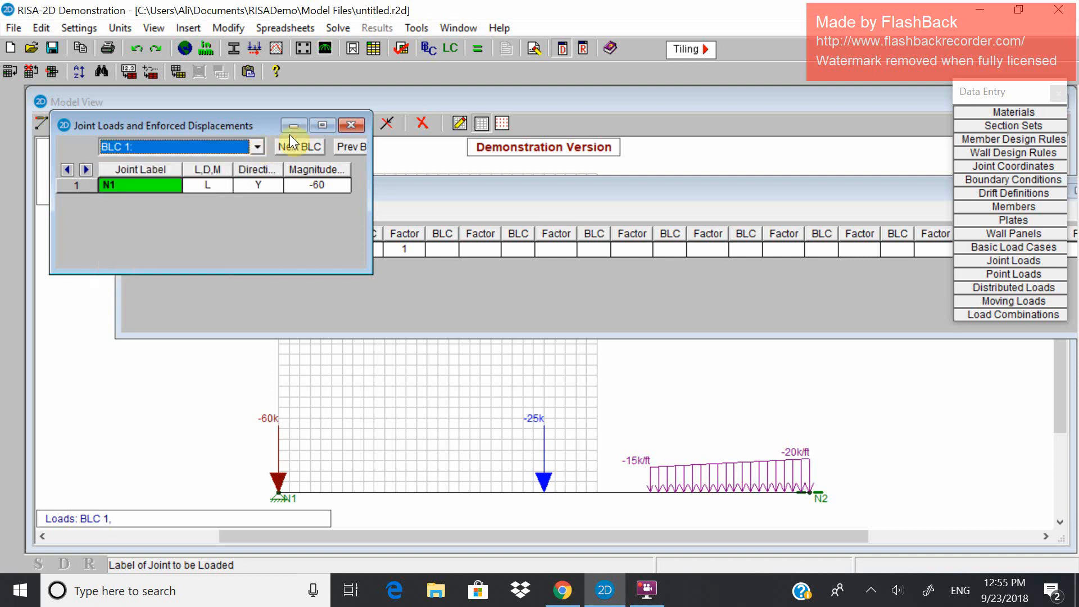
click(351, 125)
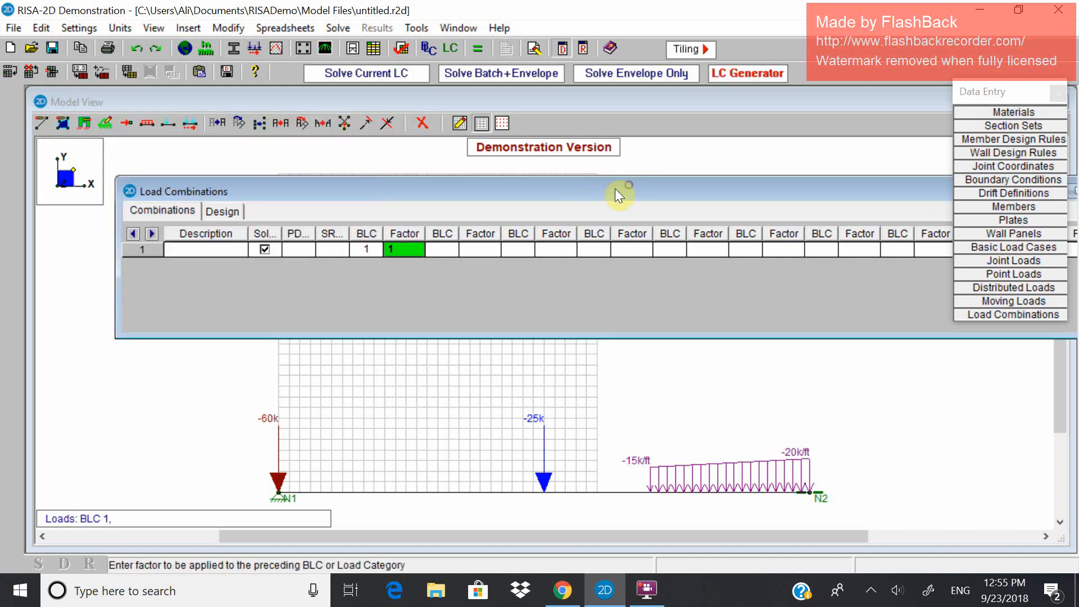
- Close the load combinations table and solve the model for single load combination 1, declining a new view of the locked joints
drag(618, 191, 432, 237)
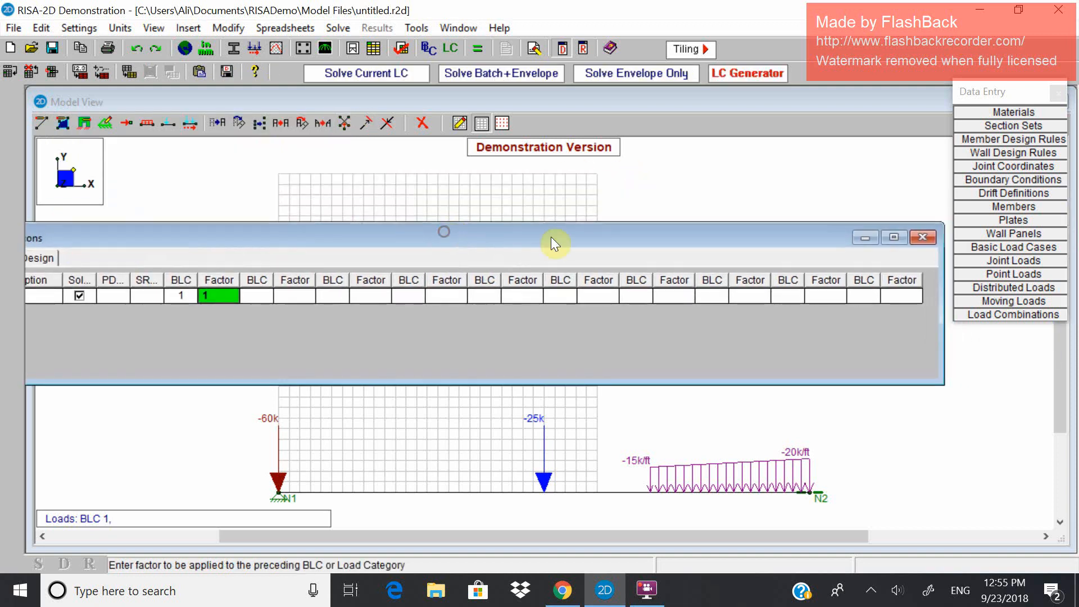
click(924, 244)
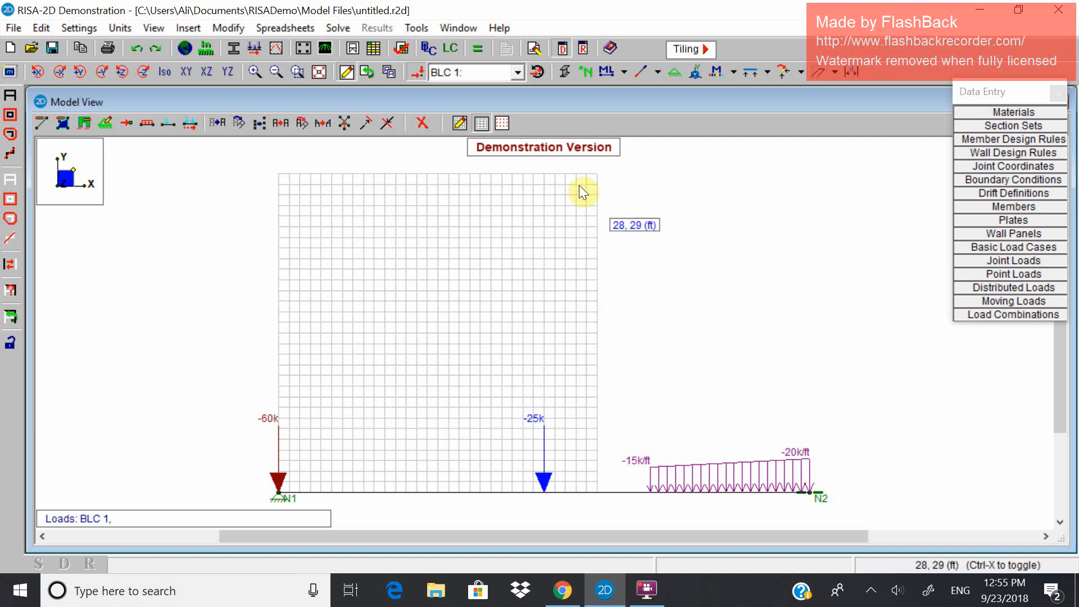
click(479, 52)
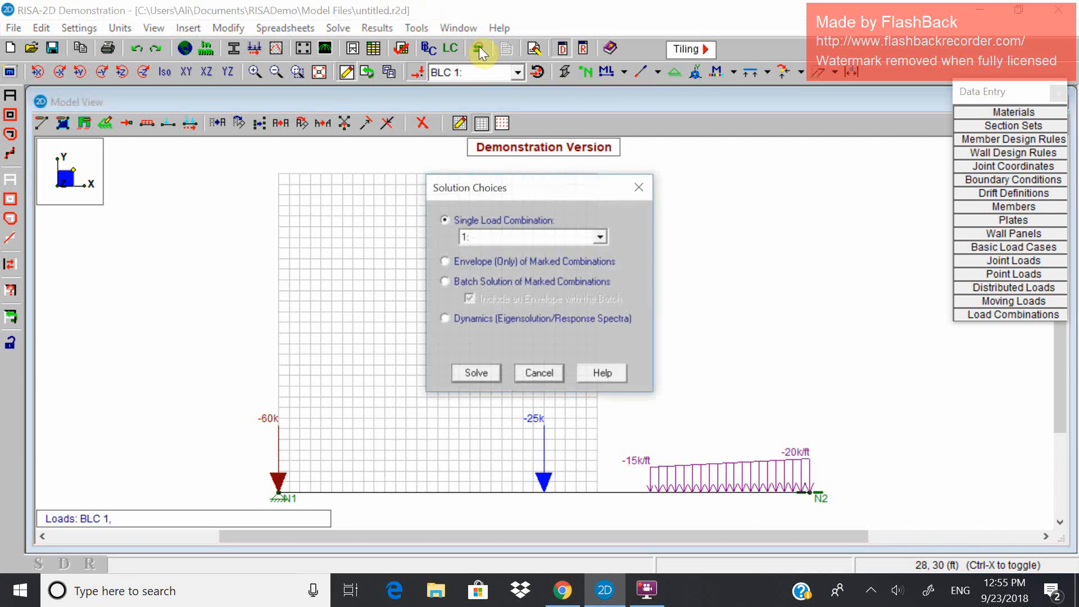
click(523, 236)
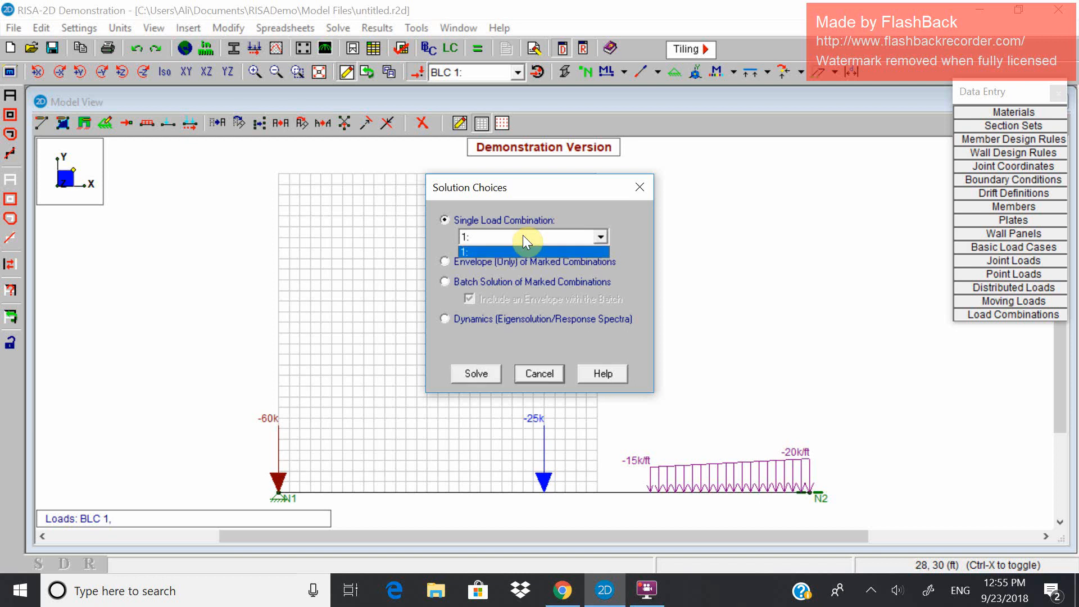
click(515, 252)
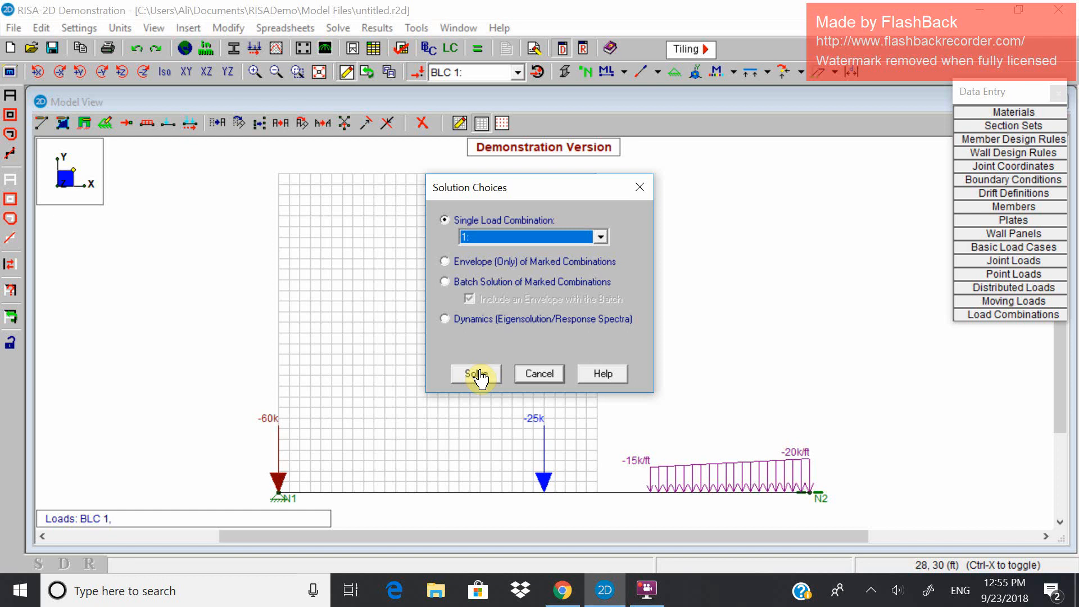
click(476, 375)
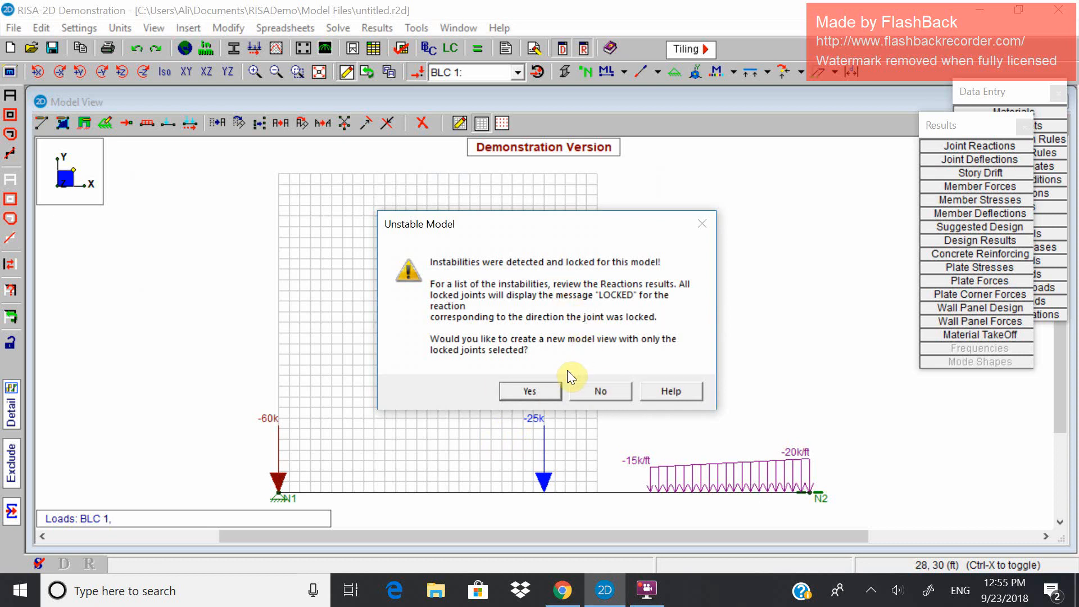
click(601, 391)
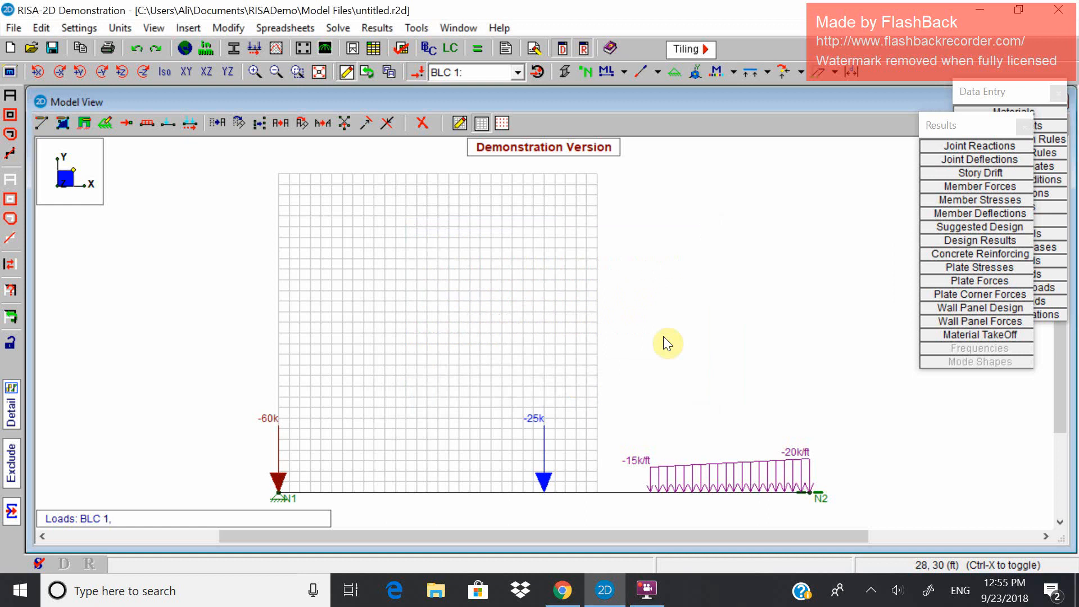
- Examine the joint reactions, joint deflections and member section forces of the solved beam
click(980, 147)
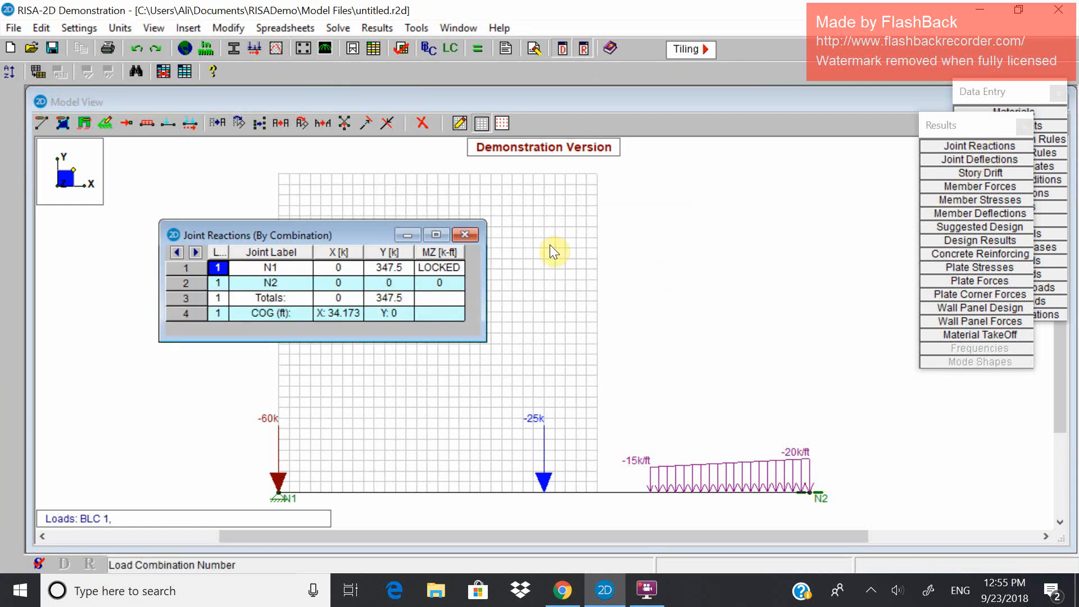
click(996, 160)
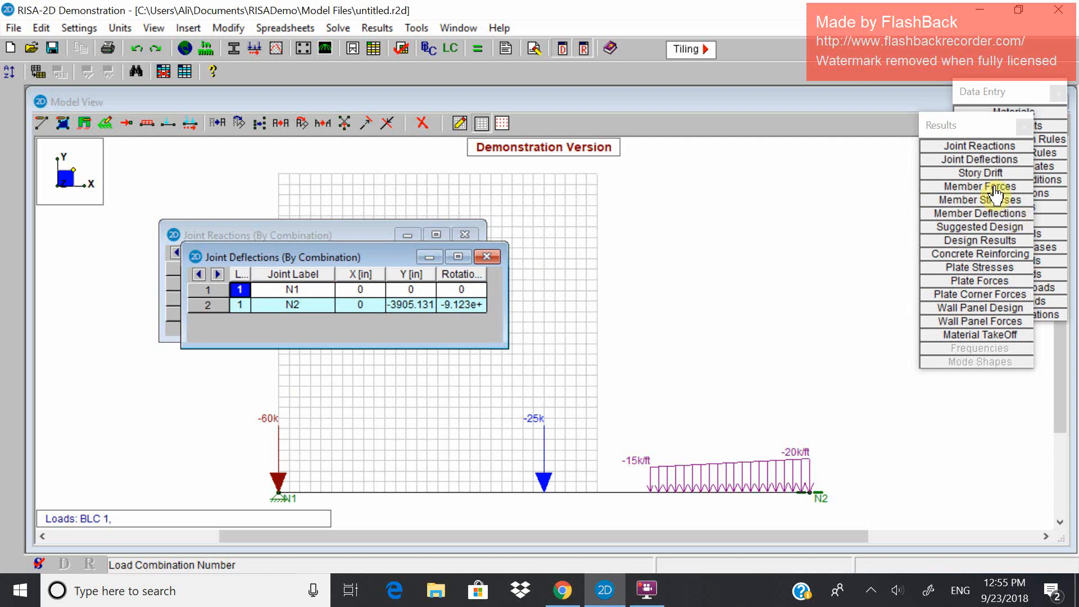
click(993, 190)
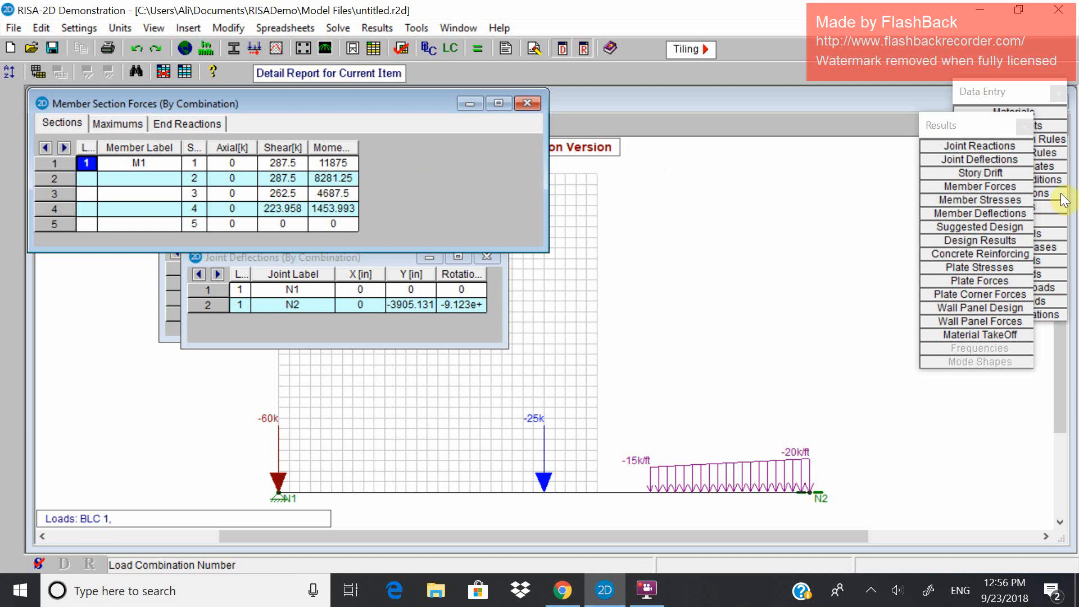
- Close the three result tables and the Results and Data Entry windows, leaving only the model view
click(528, 105)
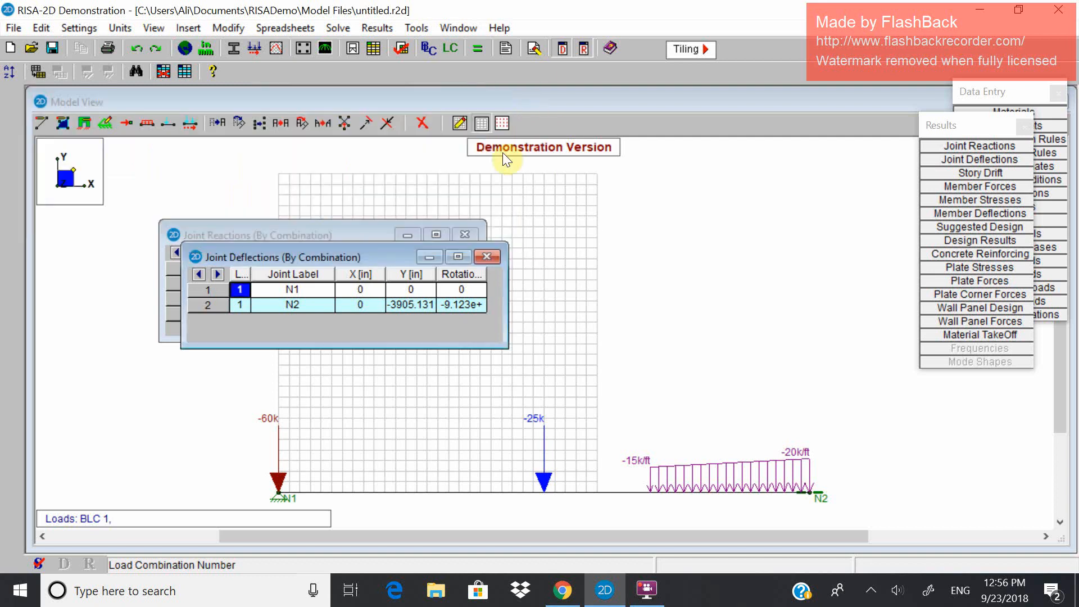
click(486, 257)
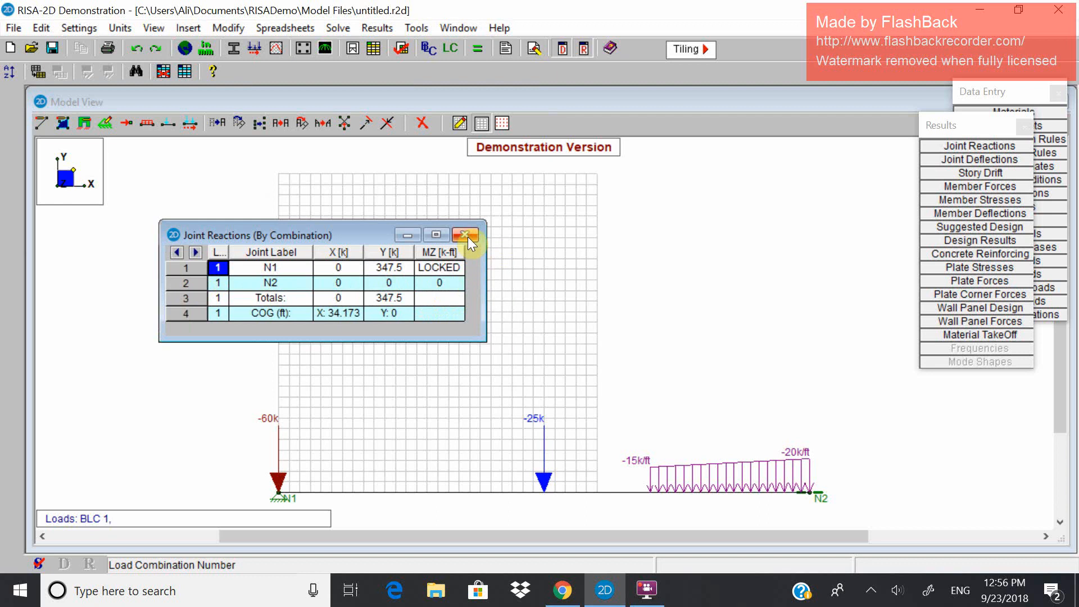
click(465, 235)
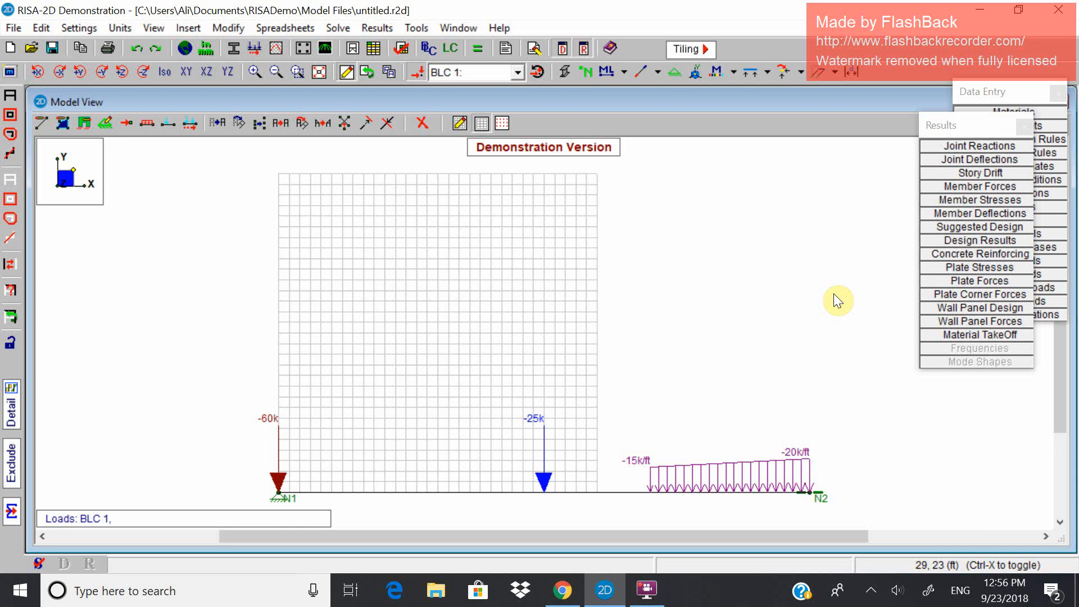
click(1024, 126)
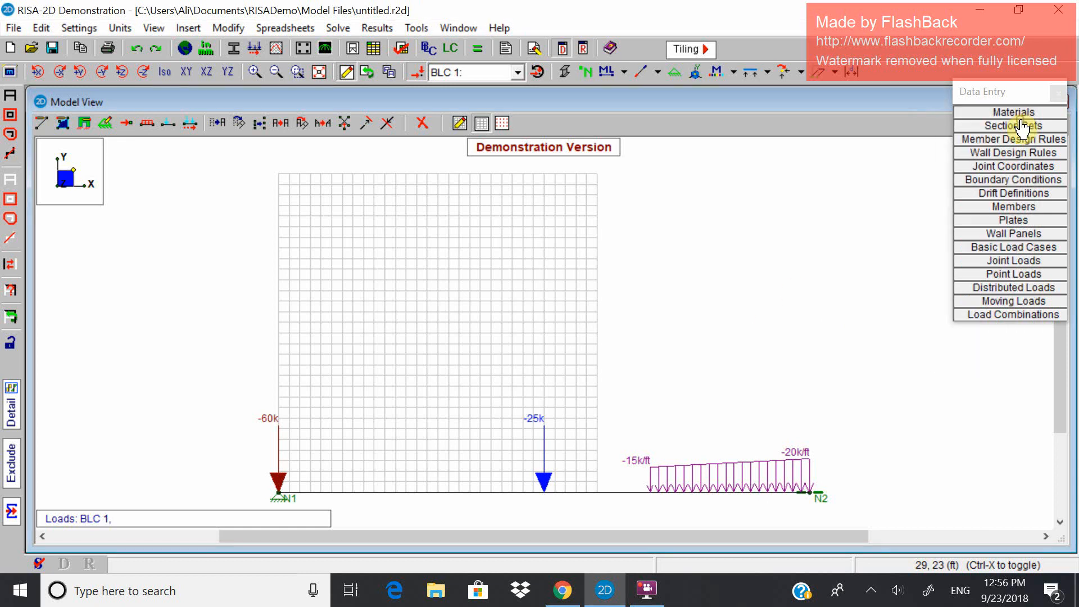
click(1057, 94)
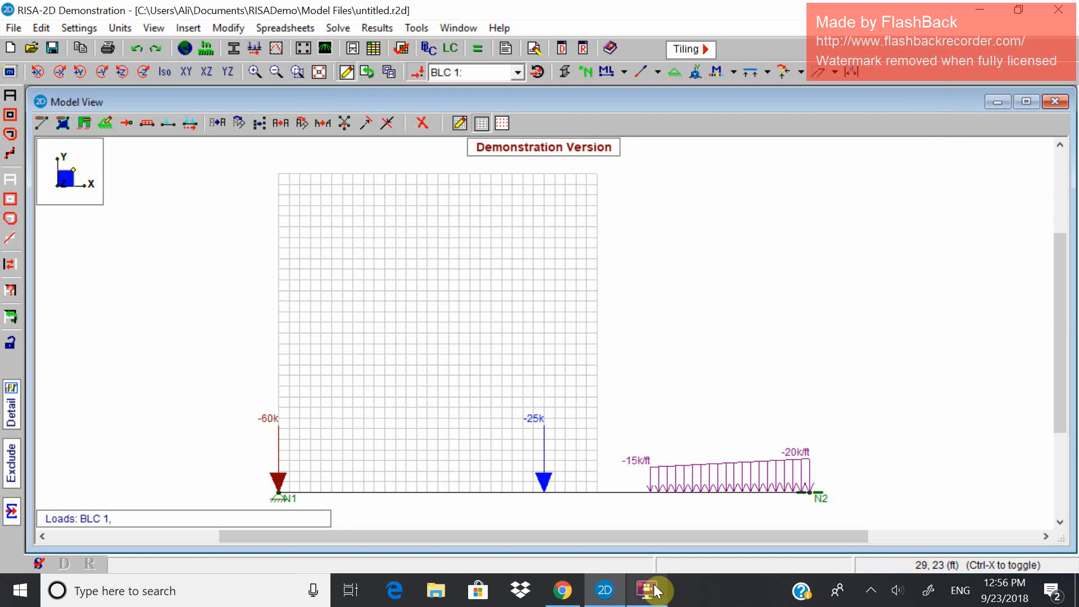
mouse_move(646, 589)
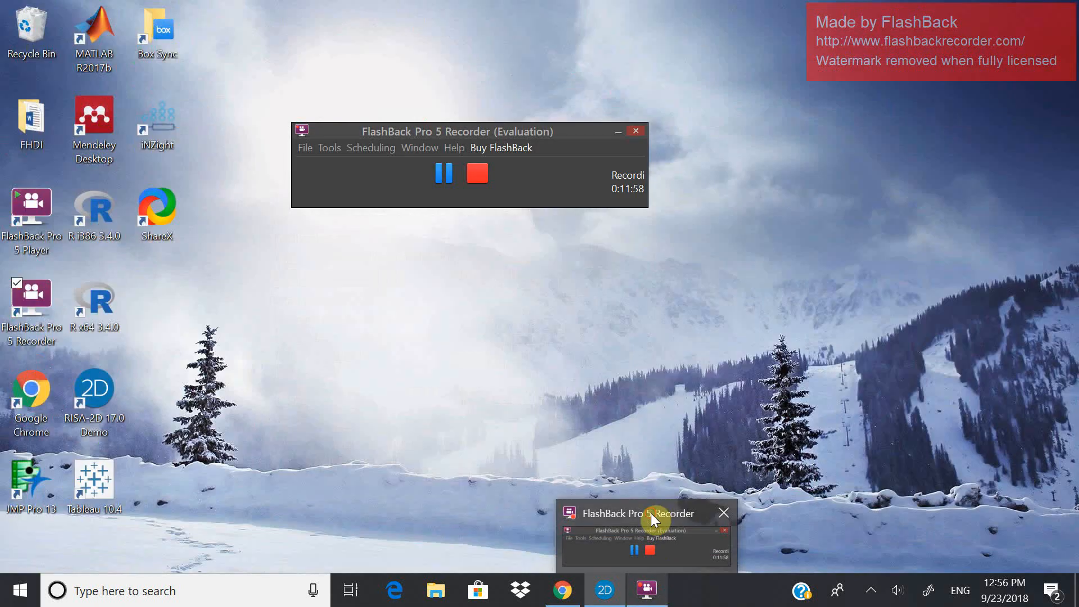
click(650, 514)
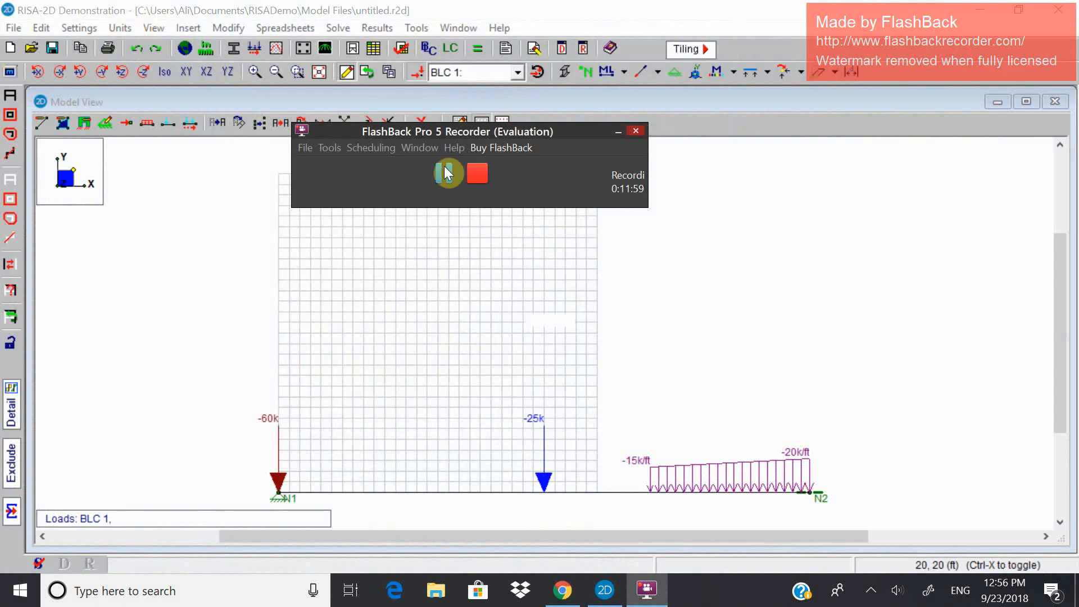